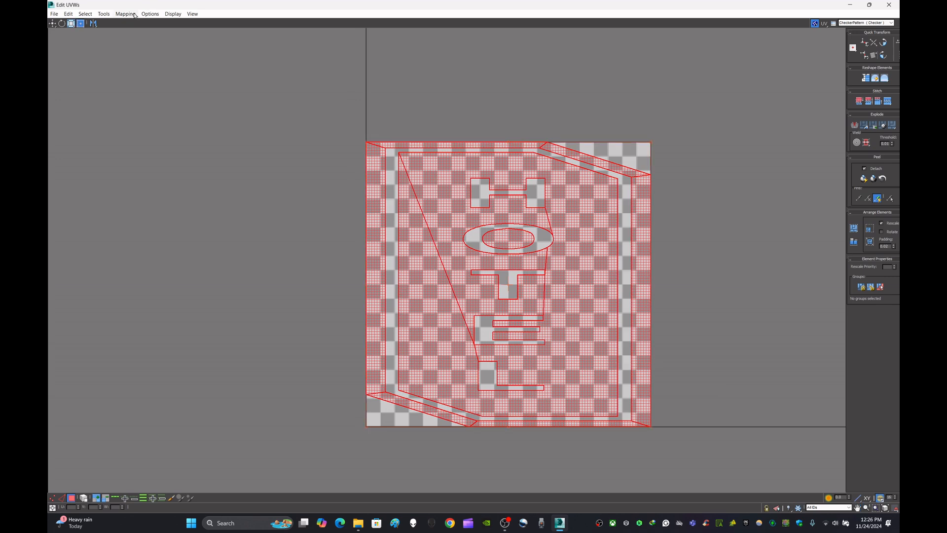
Step: Apply Flatten Mapping to the sign's selected UV faces and pack the resulting shells
left_click(132, 14)
left_click(144, 24)
left_click(179, 56)
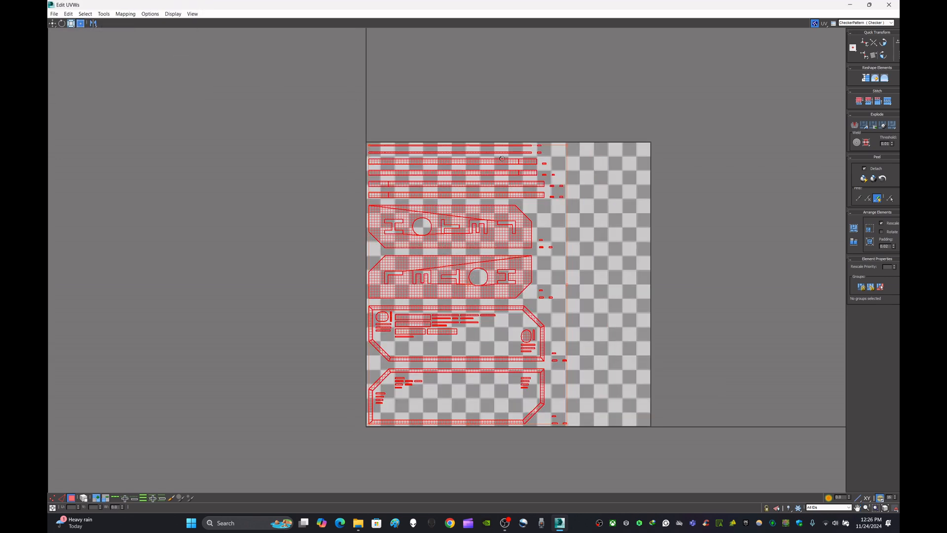
left_click(854, 229)
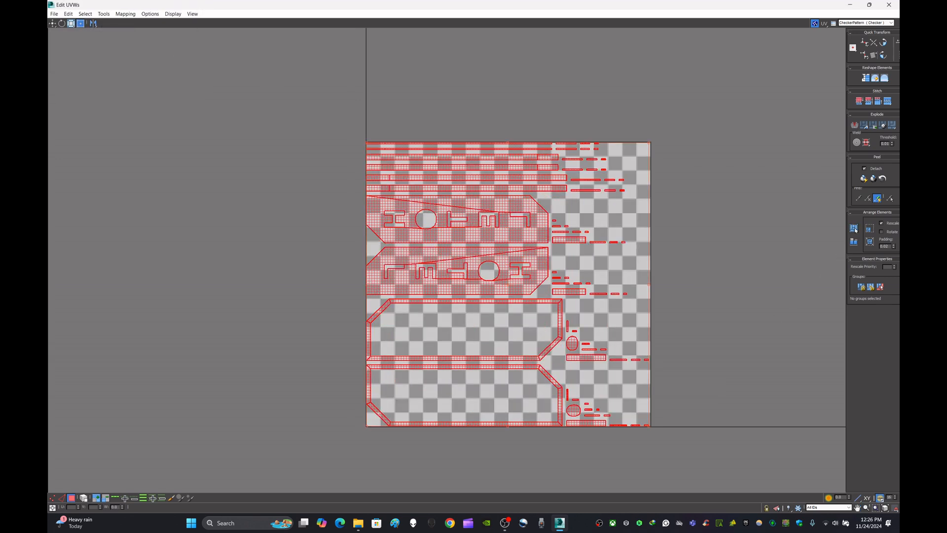
Step: Flatten the sign's UVs by smoothing group and repack the shells within the UV square
left_click(873, 126)
left_click(857, 231)
left_click(856, 230)
left_click(856, 230)
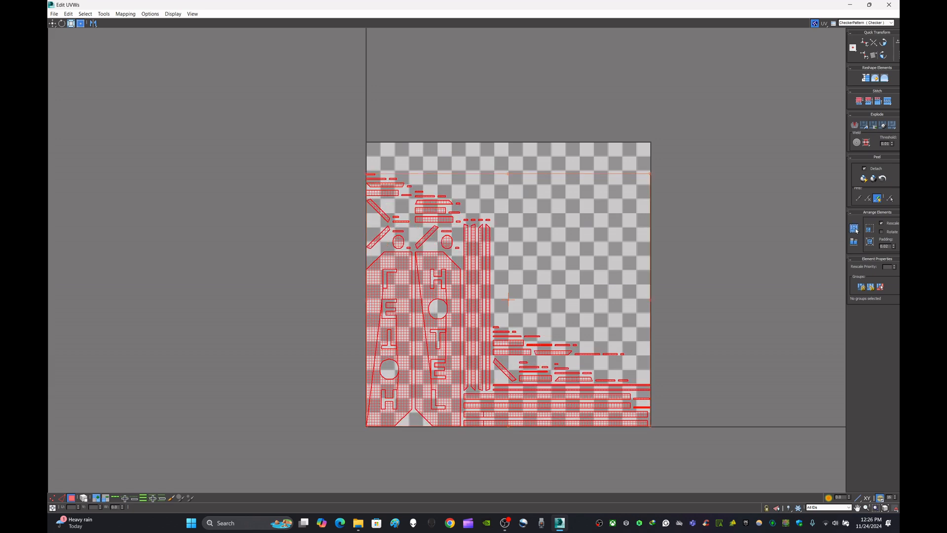
left_click(857, 231)
left_click(856, 230)
left_click(856, 230)
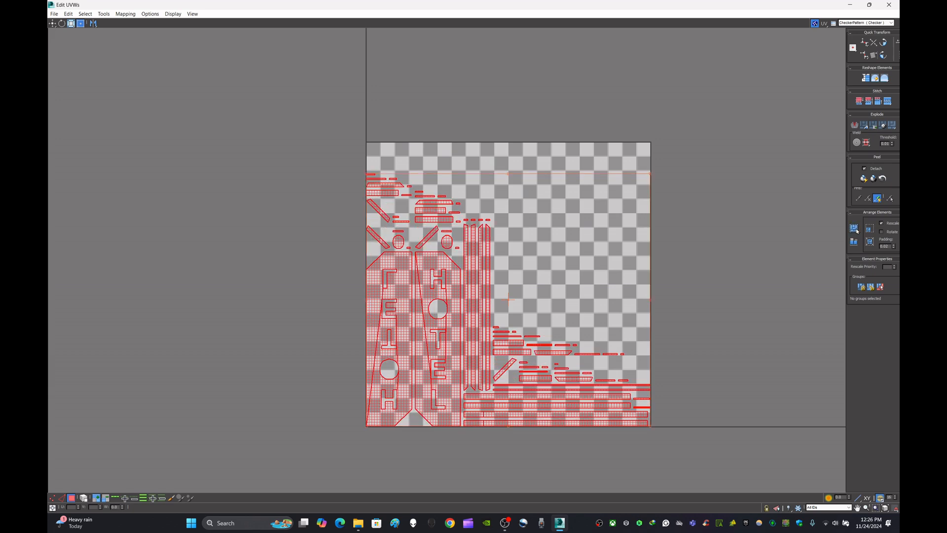
Step: Close the UV editor, collapse the sign to an Editable Poly and deselect it
left_click(870, 4)
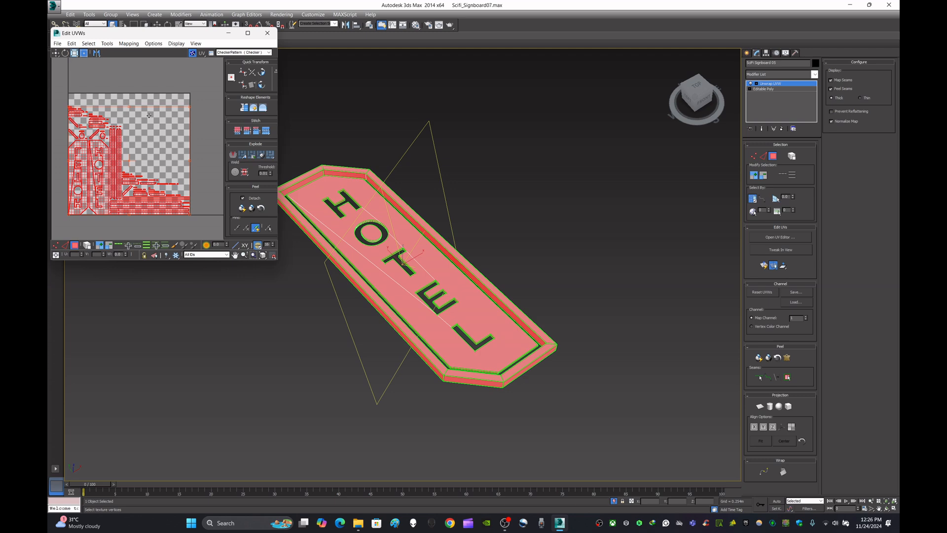
left_click(267, 33)
right_click(452, 286)
mouse_move(513, 355)
left_click(565, 364)
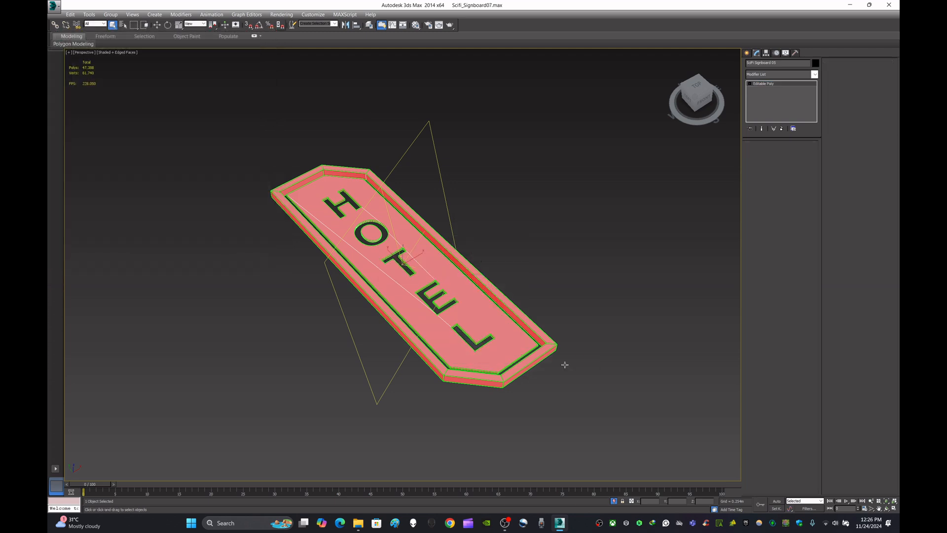
left_click(565, 365)
scroll(565, 364, "up", 3)
middle_click_drag(564, 364, 483, 321, "alt")
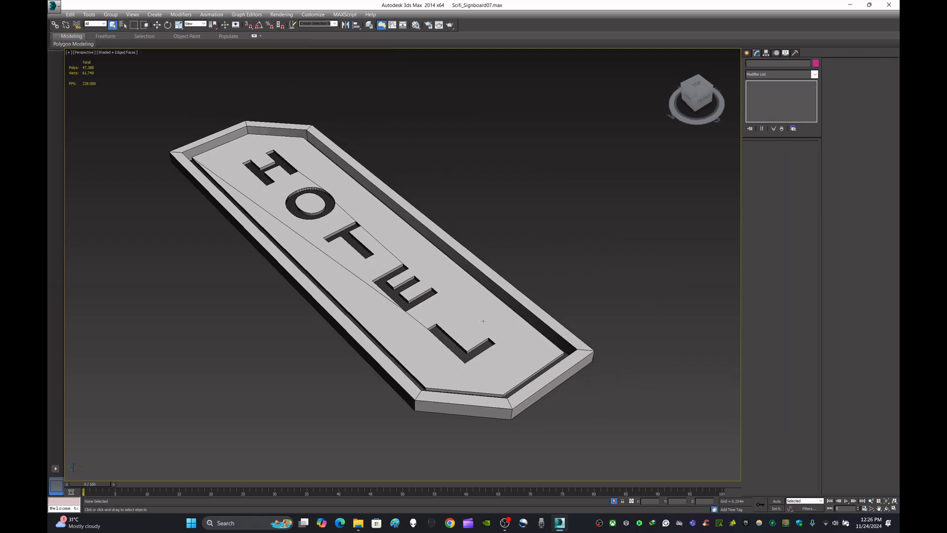
Step: Select the hotel sign, copy its object name and deselect it
left_click(483, 322)
left_click_drag(775, 62, 746, 63)
key("ctrl+c")
left_click(599, 207)
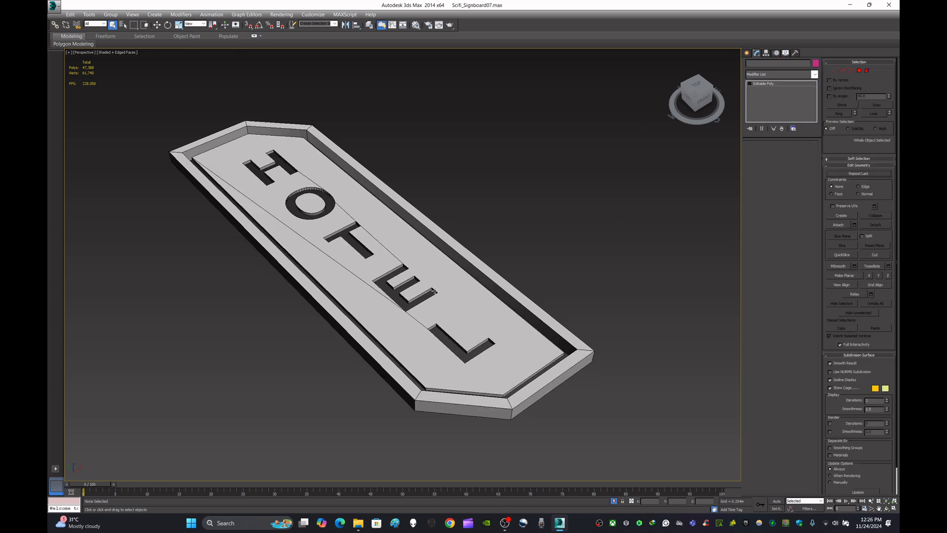
Step: Export the hotel sign to the Desktop as the FBX file SciFi Signboard 05, keeping the default export options
left_click(434, 292)
left_click(55, 6)
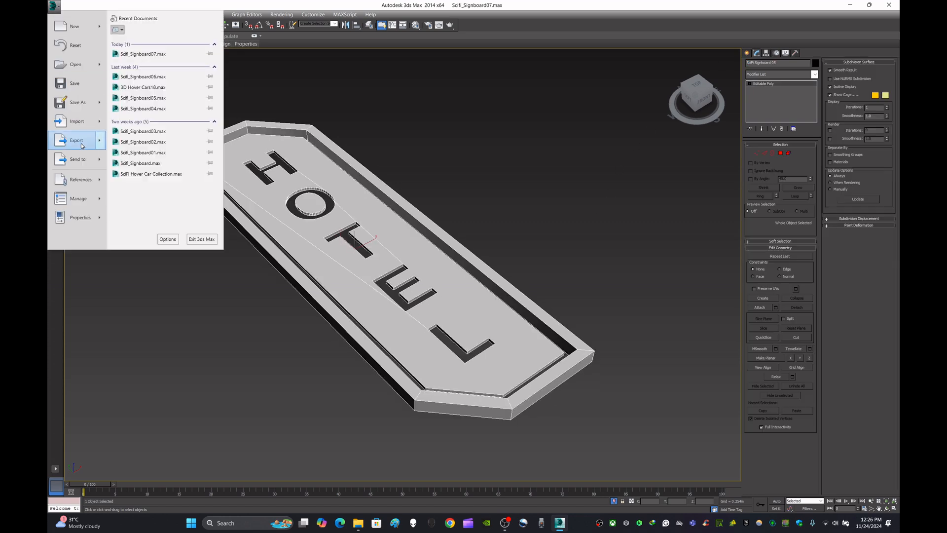
mouse_move(76, 137)
left_click(158, 120)
left_click(73, 77)
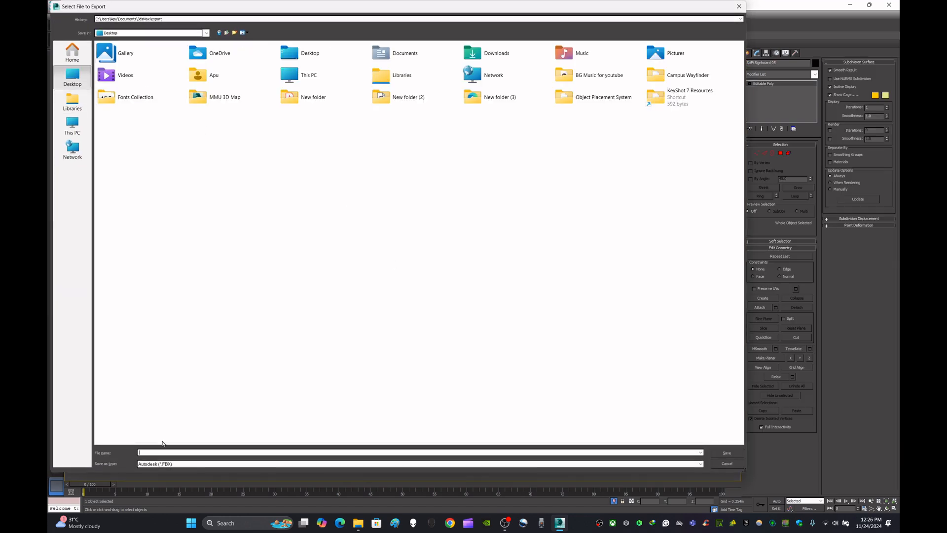
key("ctrl+v")
left_click(721, 452)
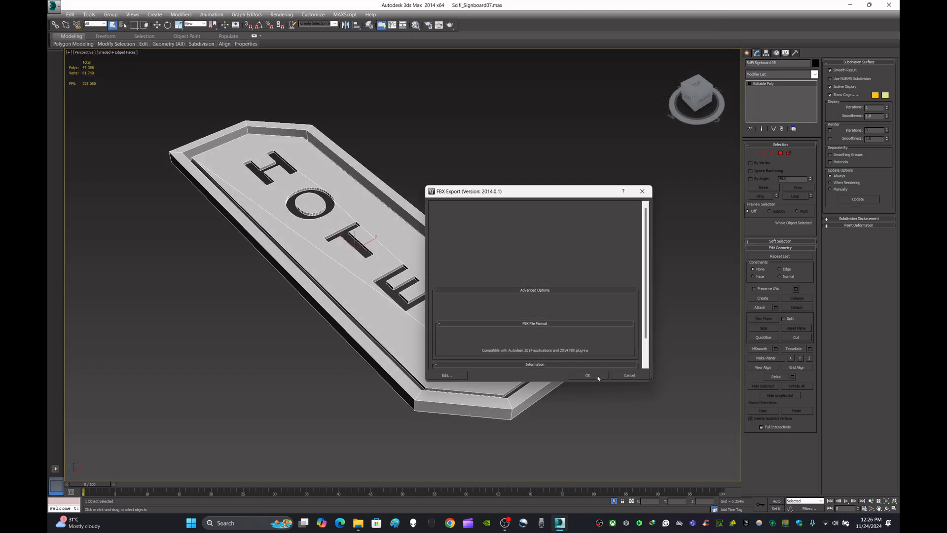
left_click(597, 378)
Step: Show the desktop, move the SciFi Signboard 05 file to an empty area and launch xNormal
key("super+d")
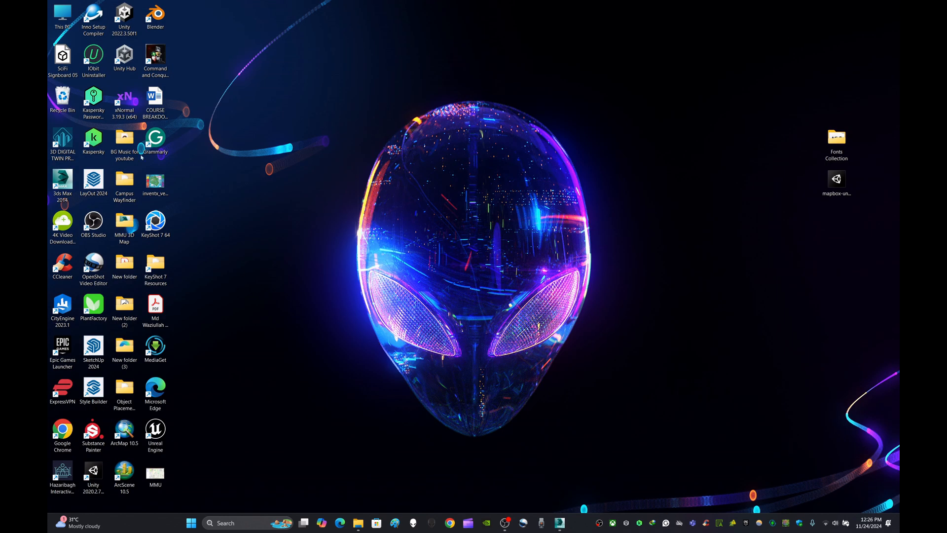
left_click_drag(63, 56, 651, 223)
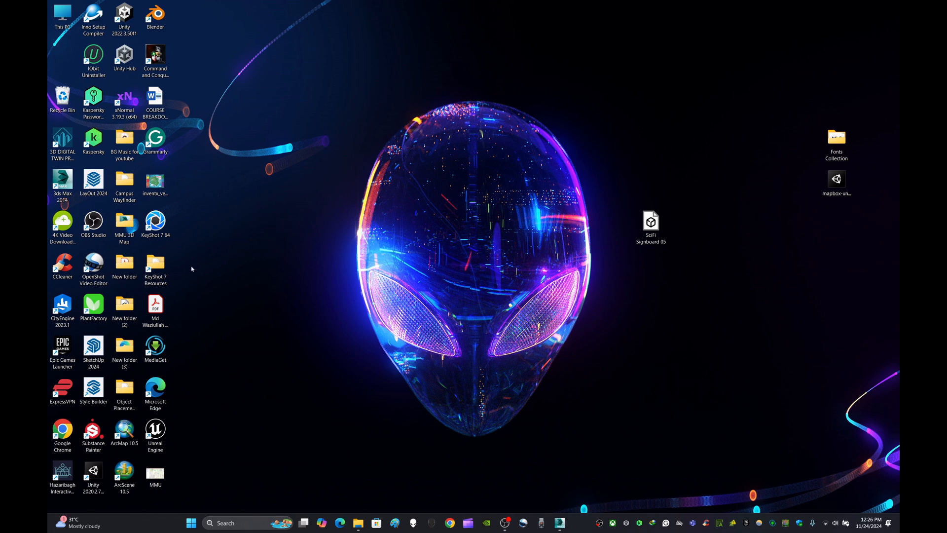
double_click(124, 99)
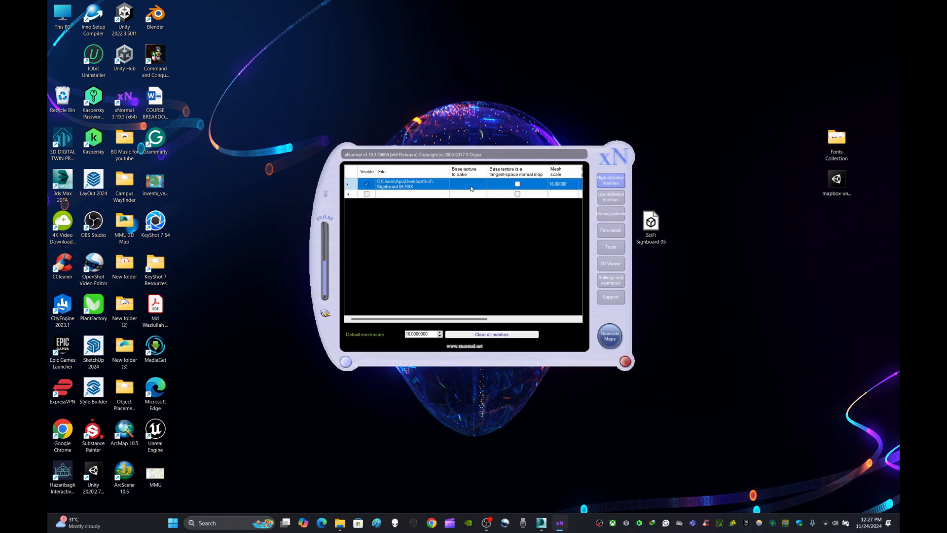
Step: Clear the old meshes and add SciFi Signboard 05.FBX as the high-definition mesh
left_click(610, 197)
right_click(415, 184)
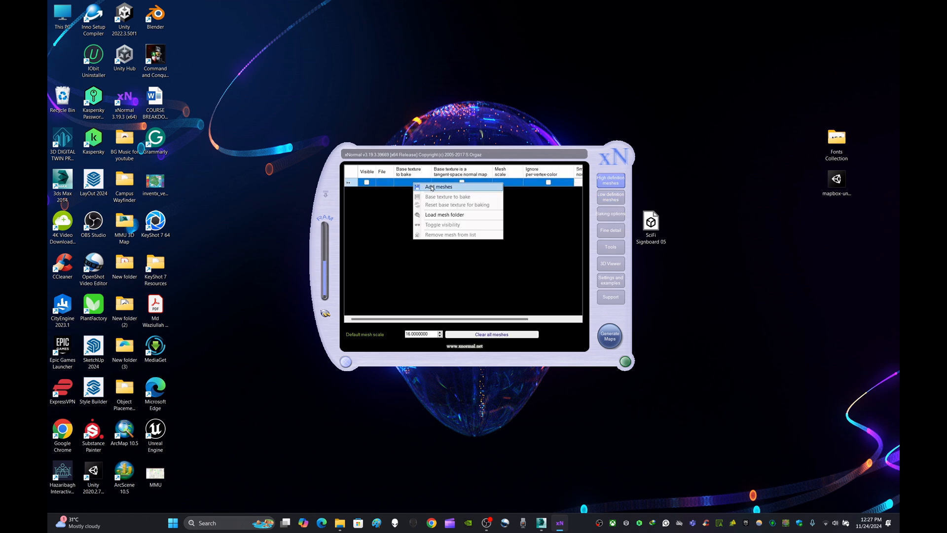
left_click(434, 189)
left_click(490, 320)
left_click(669, 379)
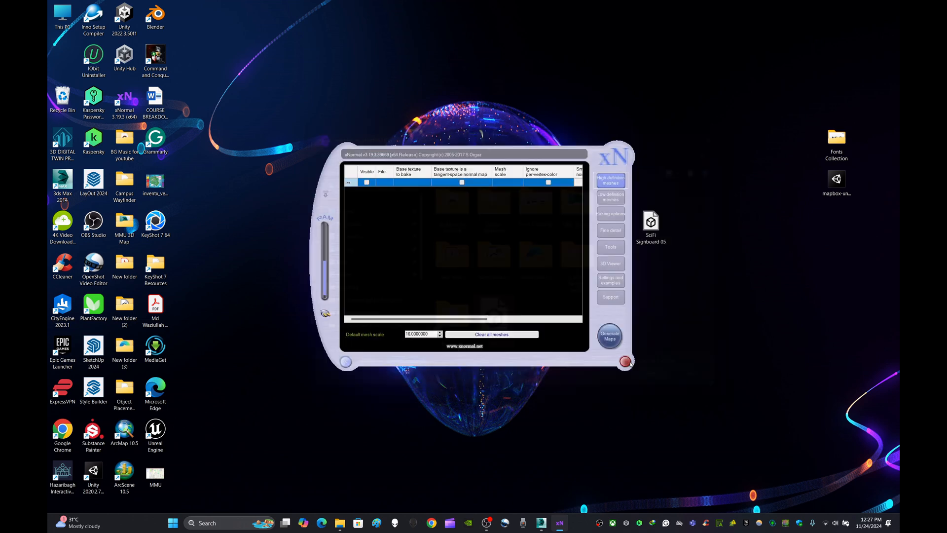
Step: Add SciFi Signboard 05.FBX from the Desktop as the low-definition mesh
left_click(612, 198)
right_click(431, 183)
left_click(452, 187)
left_click(495, 323)
left_click(650, 380)
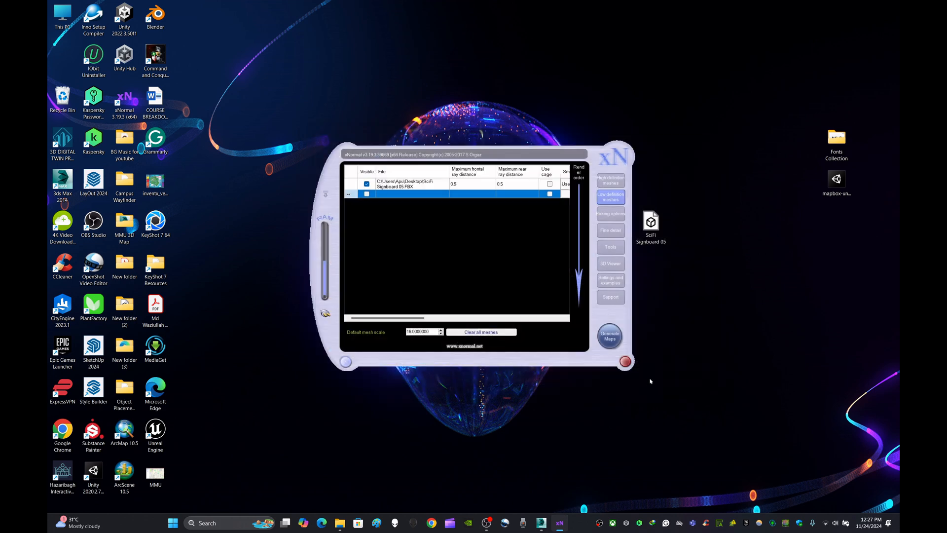
Step: Set the output file to SciFi Signboard 05 AO.png on the Desktop, generate the ambient occlusion map and exit xNormal
left_click(618, 218)
left_click(578, 168)
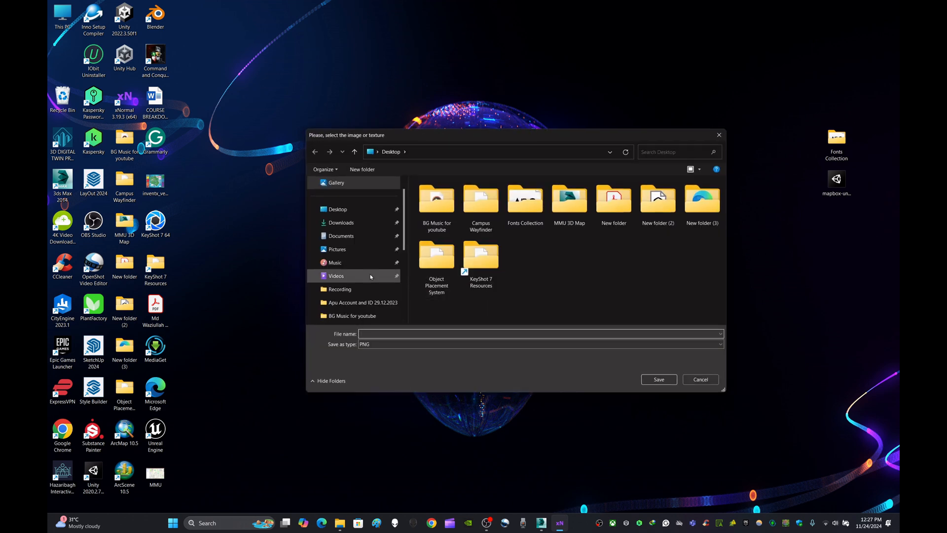
key("ctrl+v")
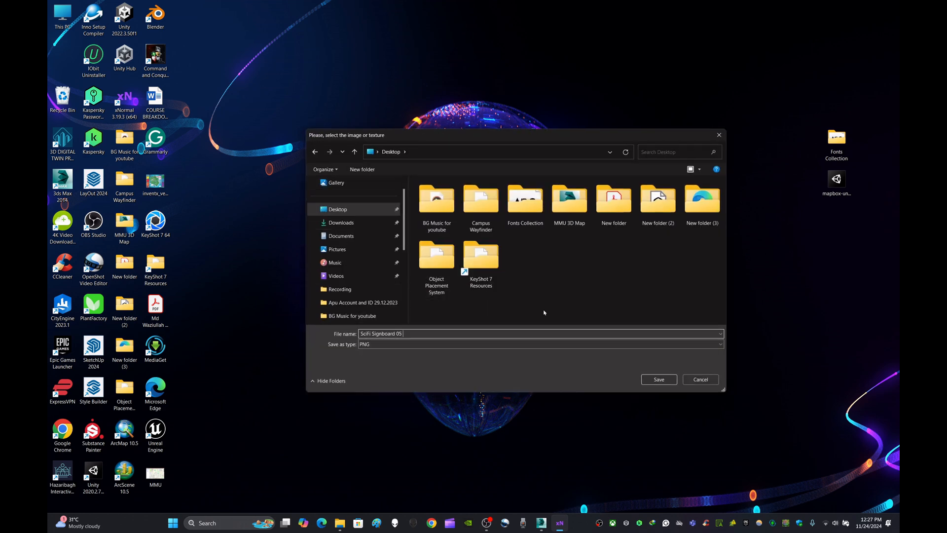
left_click(662, 381)
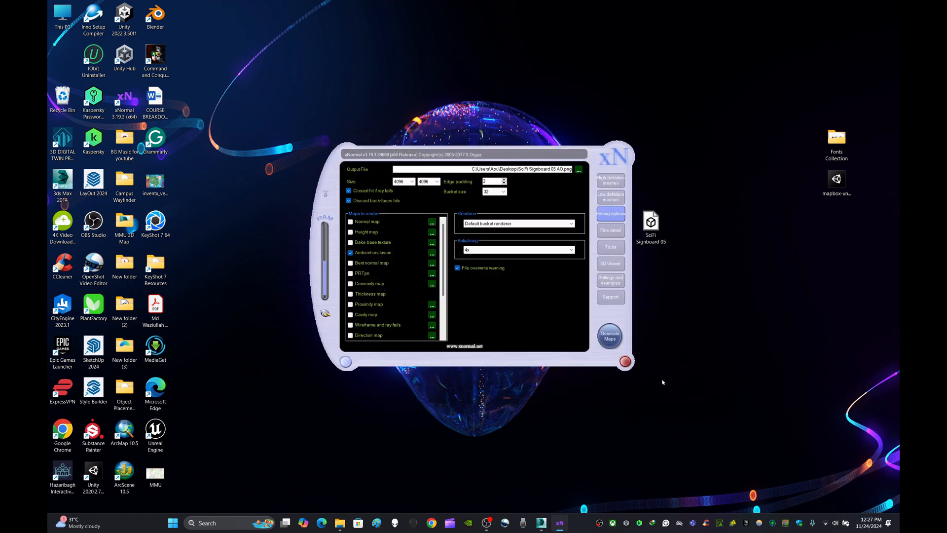
left_click(609, 336)
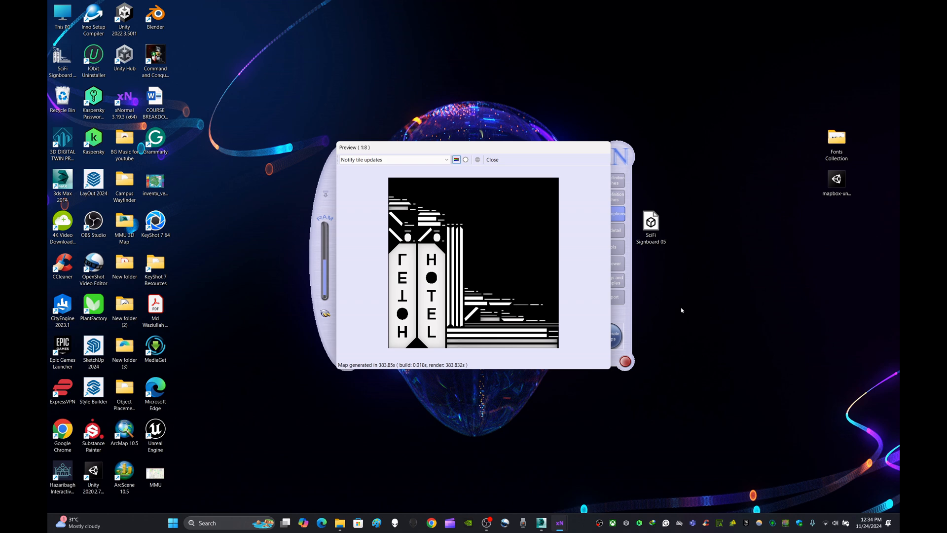
left_click(492, 160)
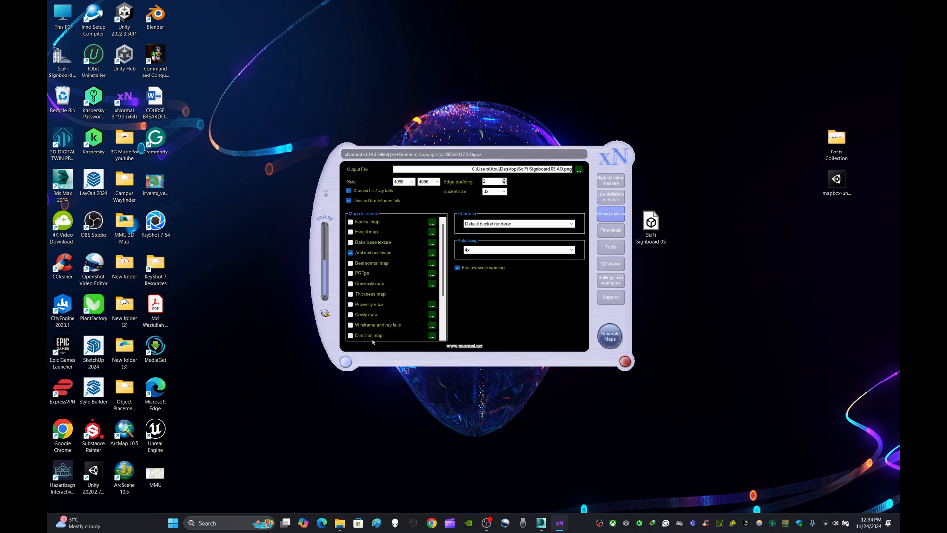
left_click(346, 362)
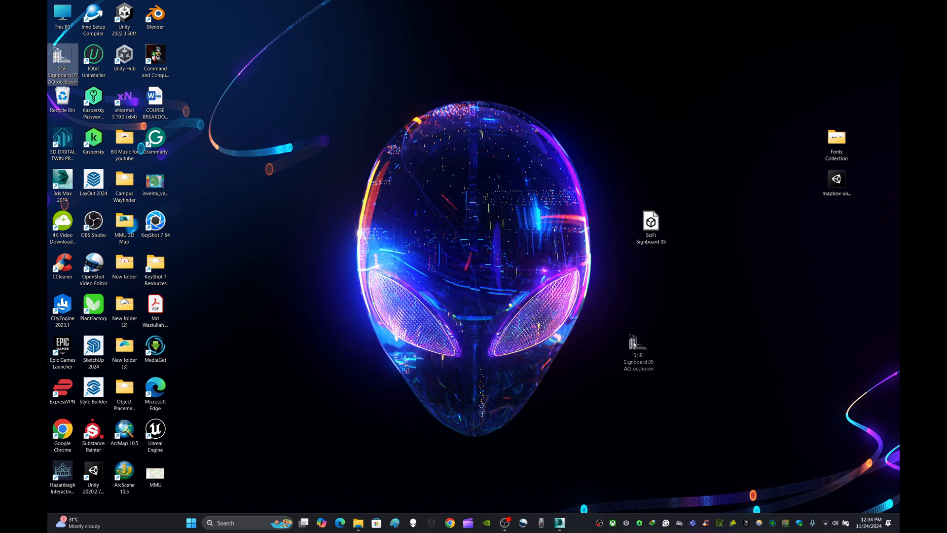
Step: Move the SciFi Signboard 05 AO_occlusion image from the desktop into the AO Maps folder of Scifi Signboard Collection
mouse_move(358, 523)
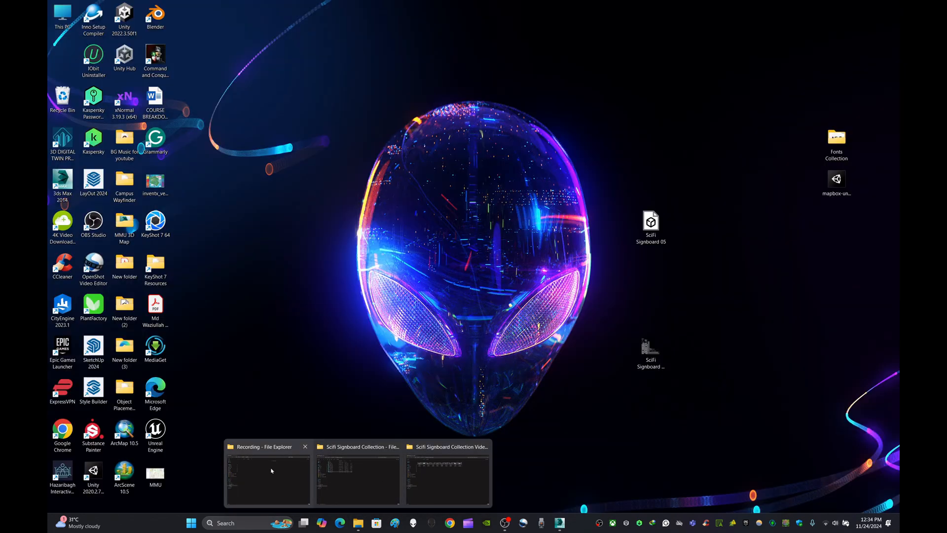
left_click(266, 478)
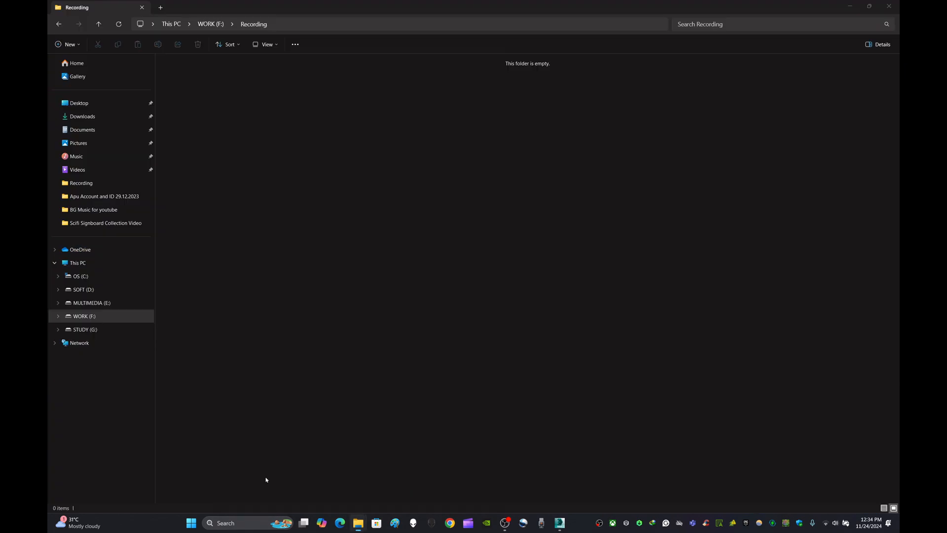
left_click(850, 6)
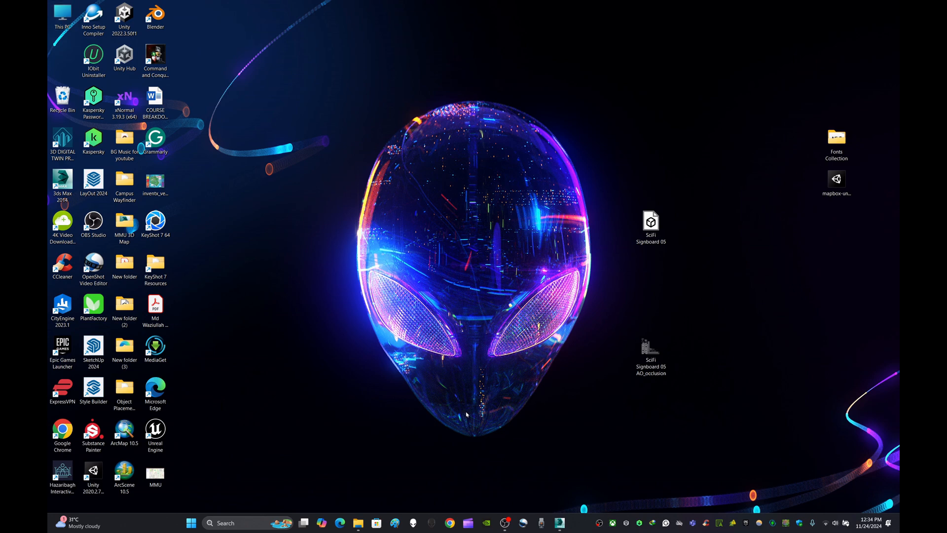
mouse_move(359, 523)
left_click(370, 487)
double_click(187, 76)
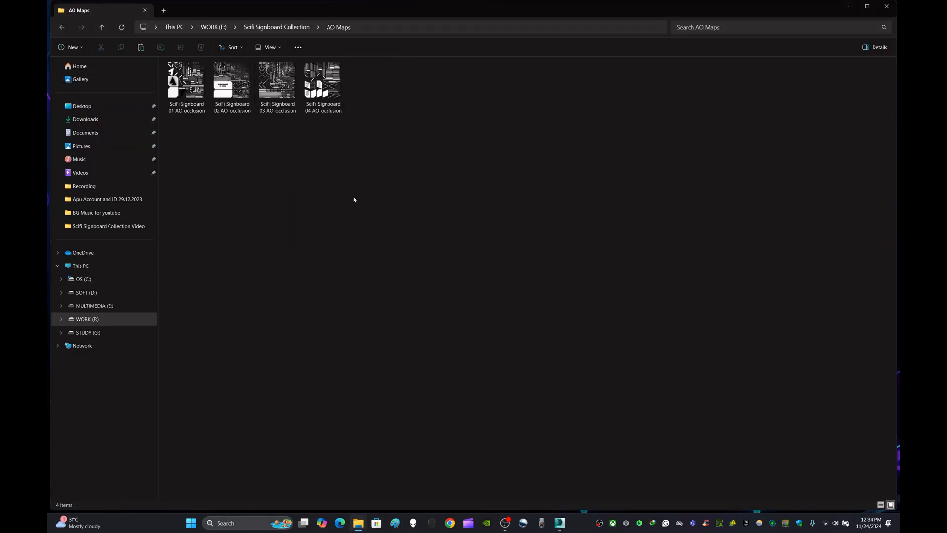
left_click(848, 6)
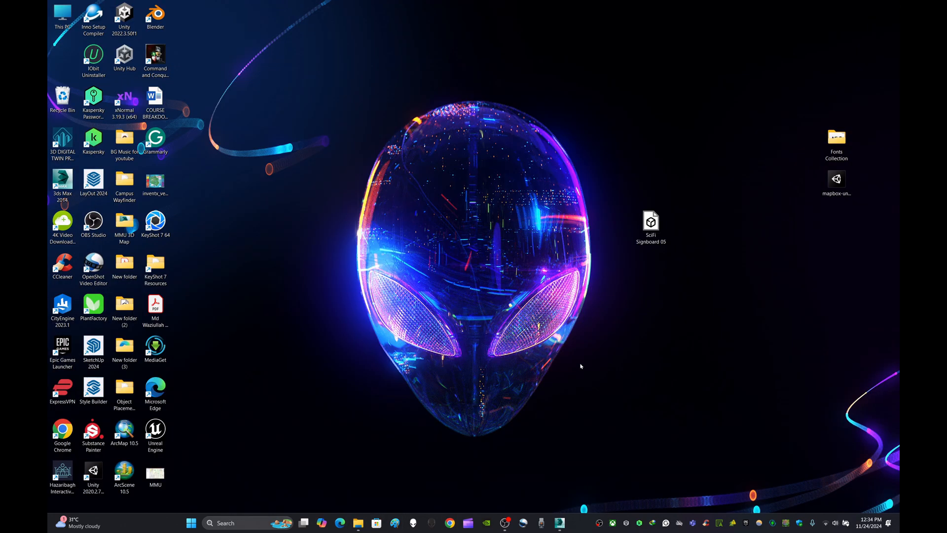
Step: Switch to 3ds Max, name the fifth material slot SciFi Signboard 05 and add a Bitmap map to its diffuse colour
left_click(562, 527)
key("m")
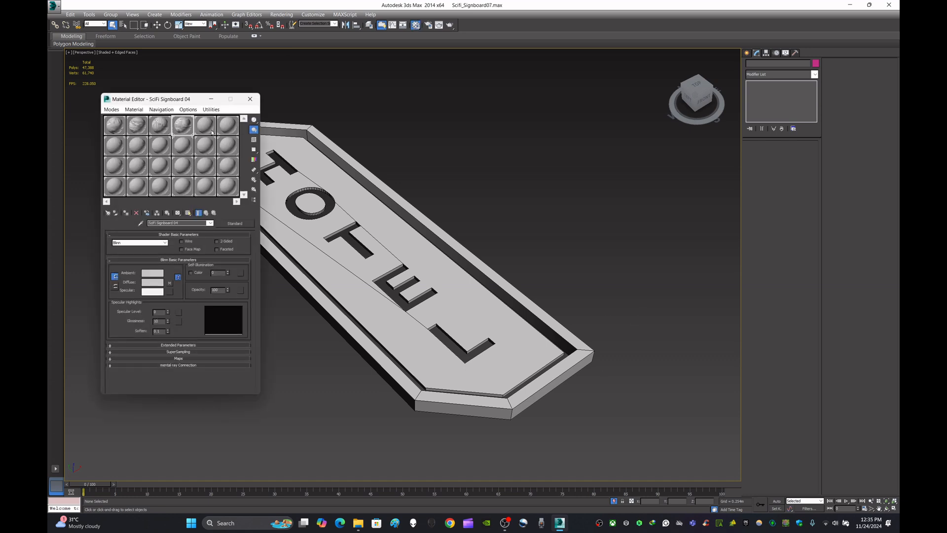
left_click(205, 127)
left_click(171, 283)
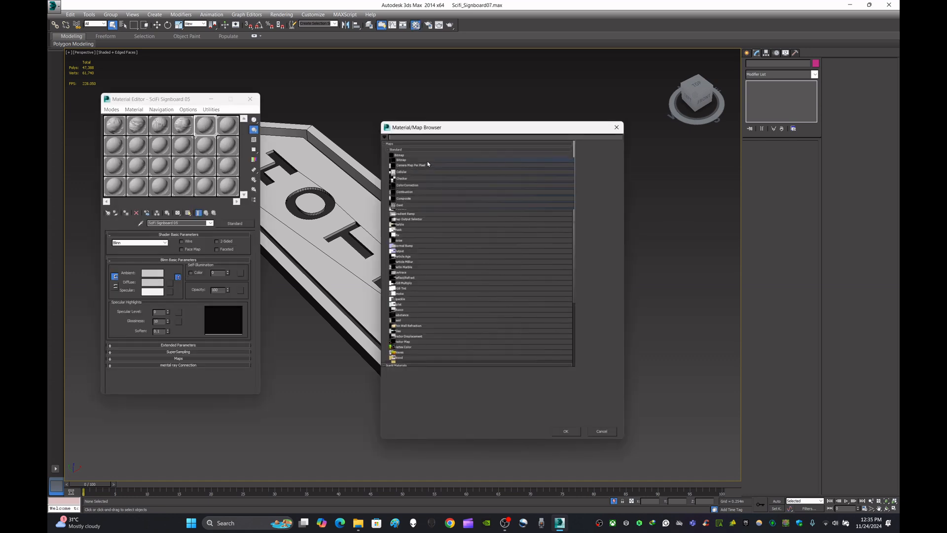
double_click(430, 156)
Step: Load SciFi Signboard 05 AO_occlusion from the AO Maps folder on the WORK (F:) drive as the diffuse bitmap
left_click(90, 130)
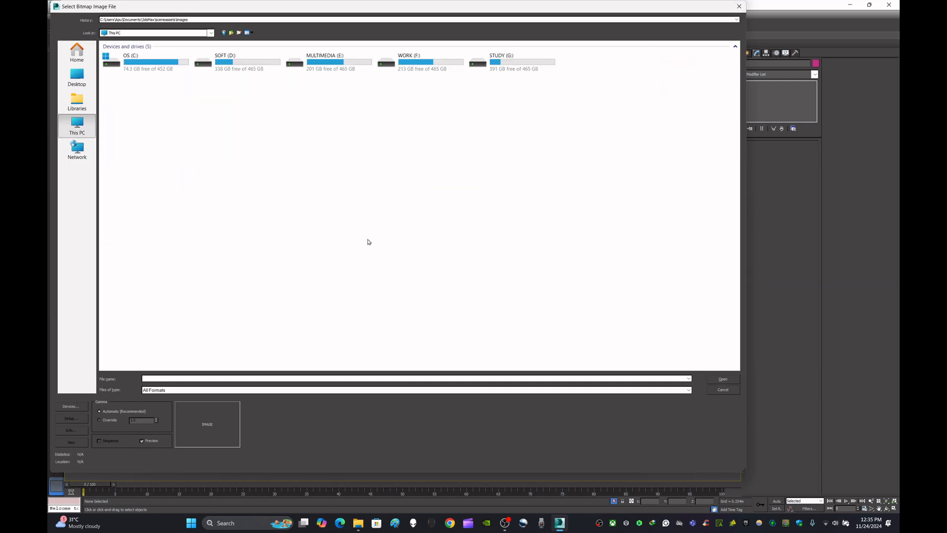
double_click(414, 62)
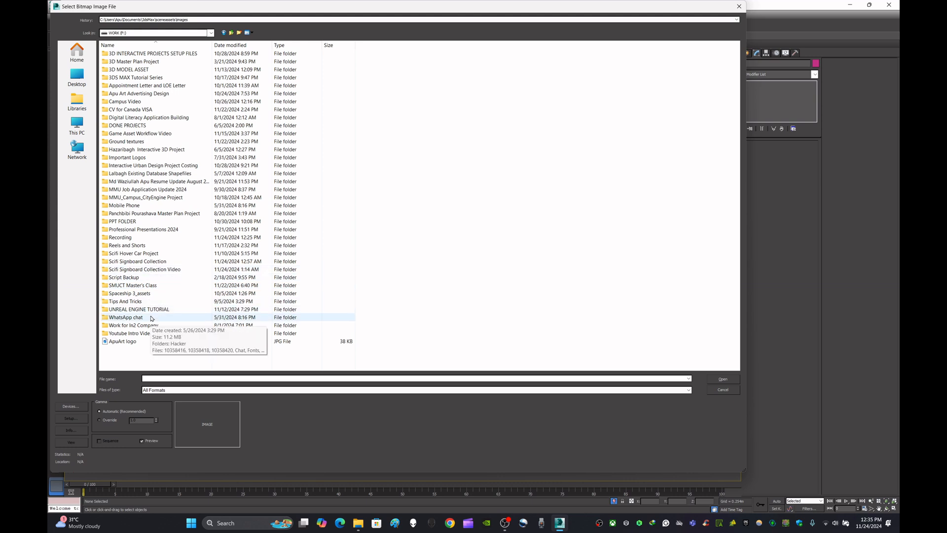
double_click(154, 270)
double_click(125, 54)
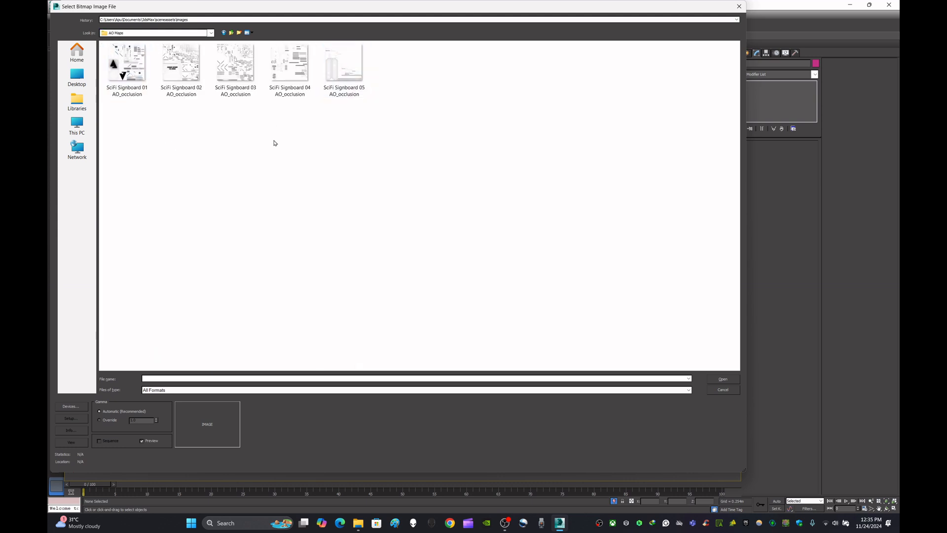
left_click(350, 80)
left_click(728, 381)
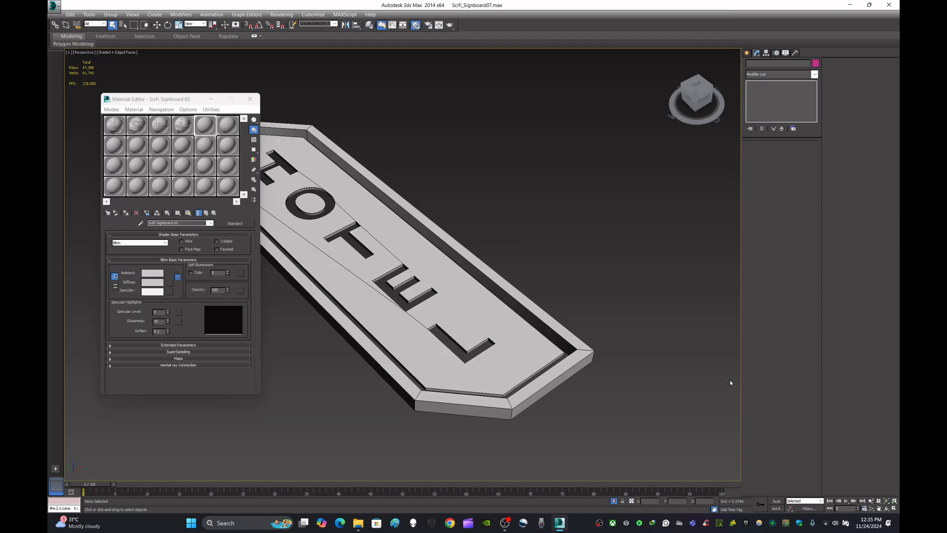
Step: Assign the SciFi Signboard 05 material to the HOTEL sign and show its map in the viewport
left_click(296, 240)
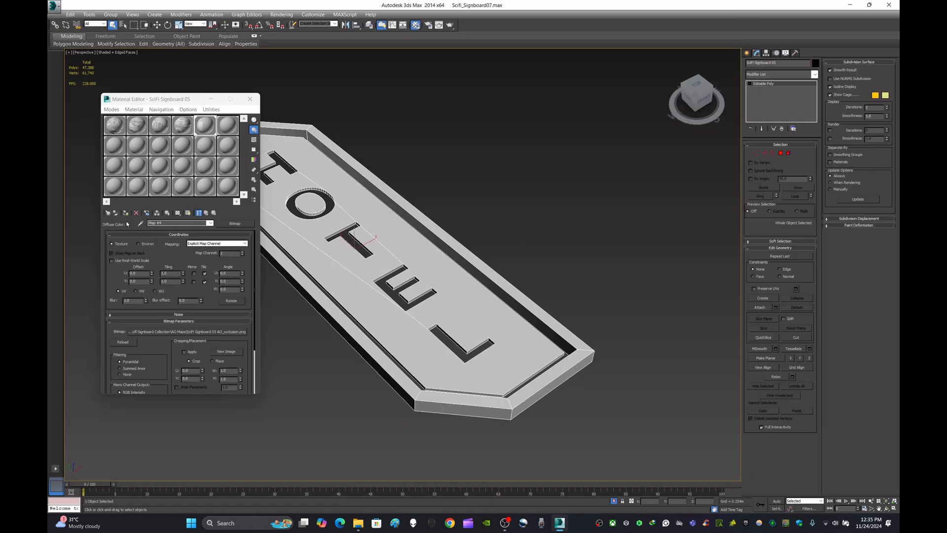
left_click(126, 213)
left_click(188, 213)
left_click(250, 99)
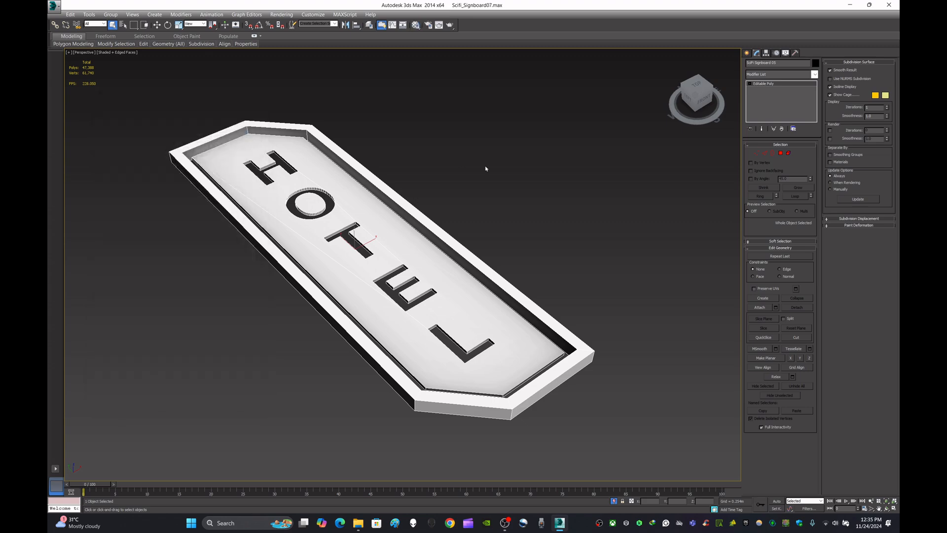
Step: End the isolation of the HOTEL sign and isolate the Bio Tech signboard instead
left_click(486, 169)
middle_click_drag(486, 169, 549, 193, "alt")
right_click(549, 193)
left_click(575, 193)
scroll(463, 237, "down", 6)
middle_click_drag(463, 237, 439, 277, "alt")
middle_click_drag(558, 243, 454, 201)
scroll(495, 222, "down", 2)
scroll(442, 211, "up", 5)
left_click(443, 211)
key("alt+q")
scroll(482, 266, "up", 3)
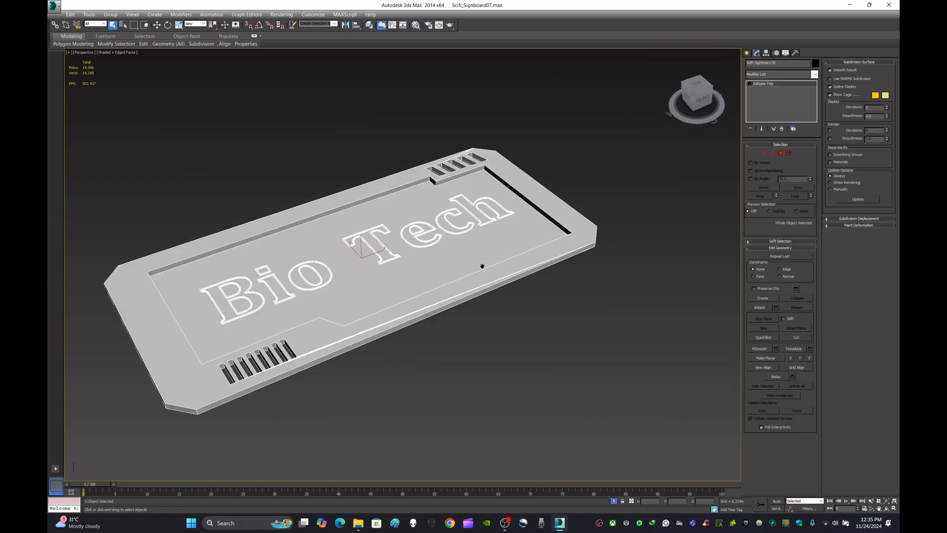
Step: Add an Unwrap UVW modifier to the Bio Tech sign and open its UV editor at full window size
middle_click_drag(482, 266, 514, 271)
left_click(815, 74)
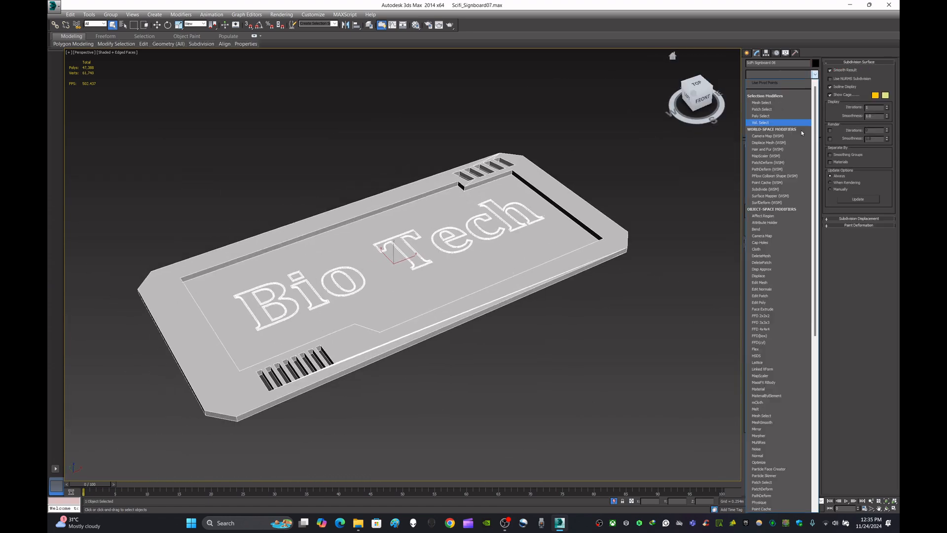
scroll(778, 340, "down", 10)
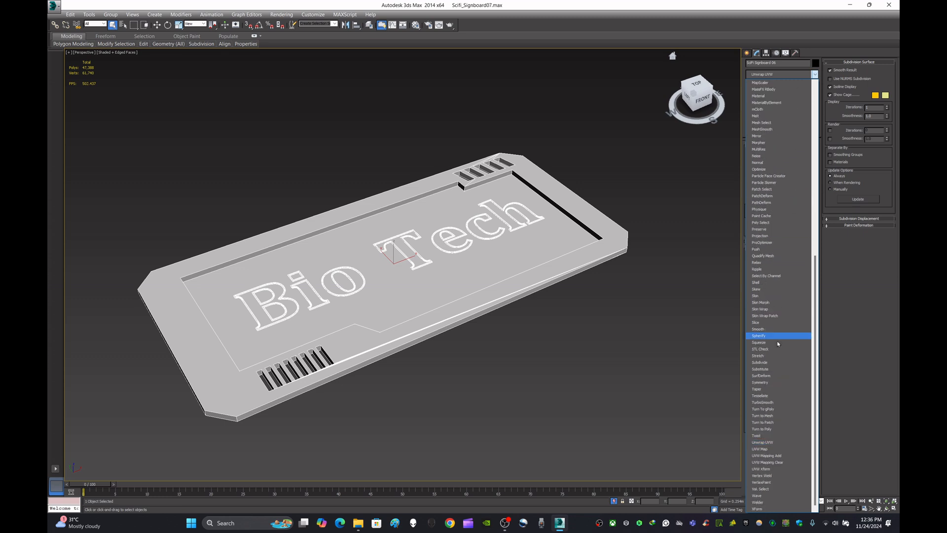
left_click(784, 446)
left_click(780, 237)
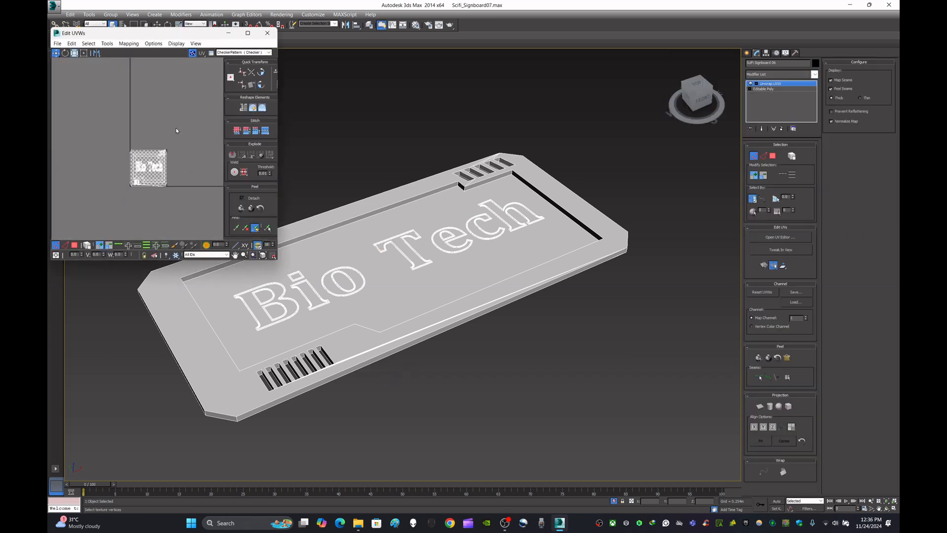
left_click(248, 33)
scroll(420, 317, "up", 5)
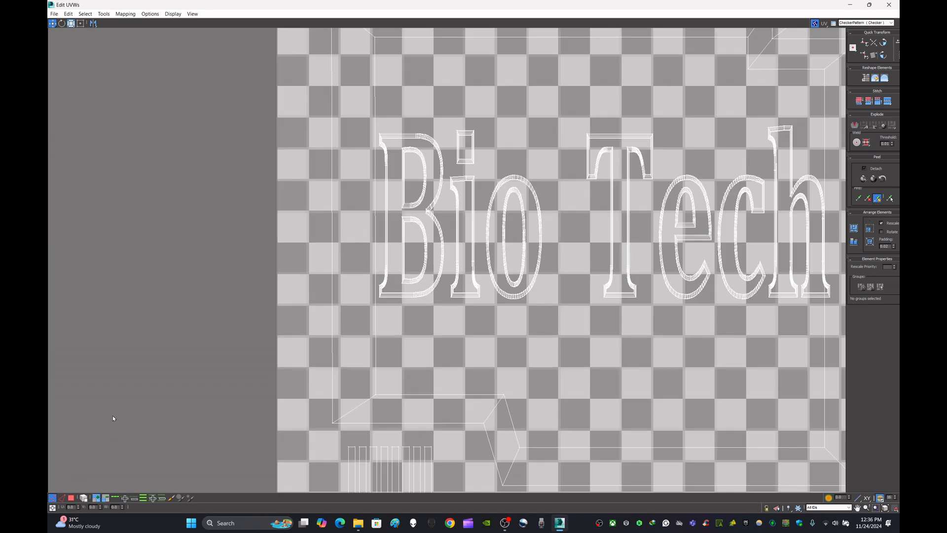
Step: Switch to polygon selection and select all of the Bio Tech sign's UV polygons
left_click(71, 498)
key("ctrl+a")
scroll(318, 324, "down", 6)
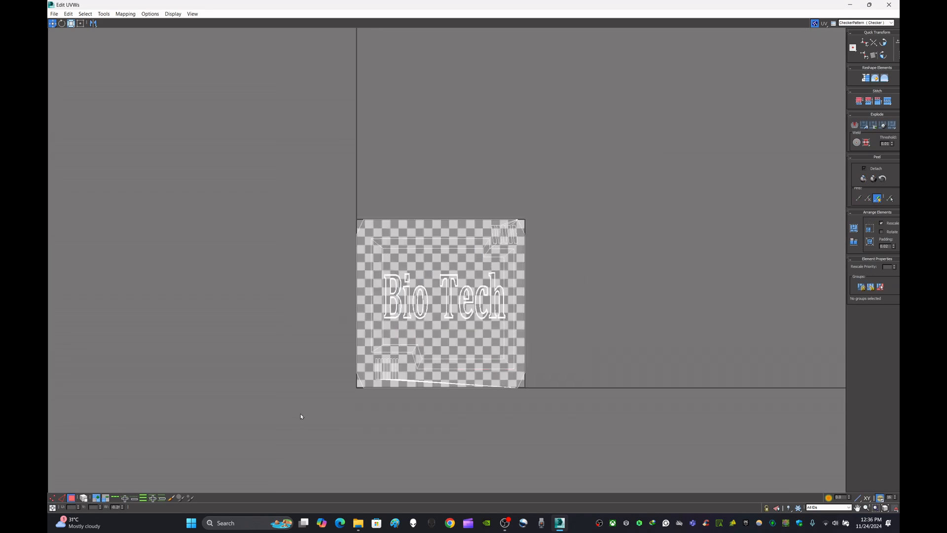
left_click(621, 220)
key("ctrl+a")
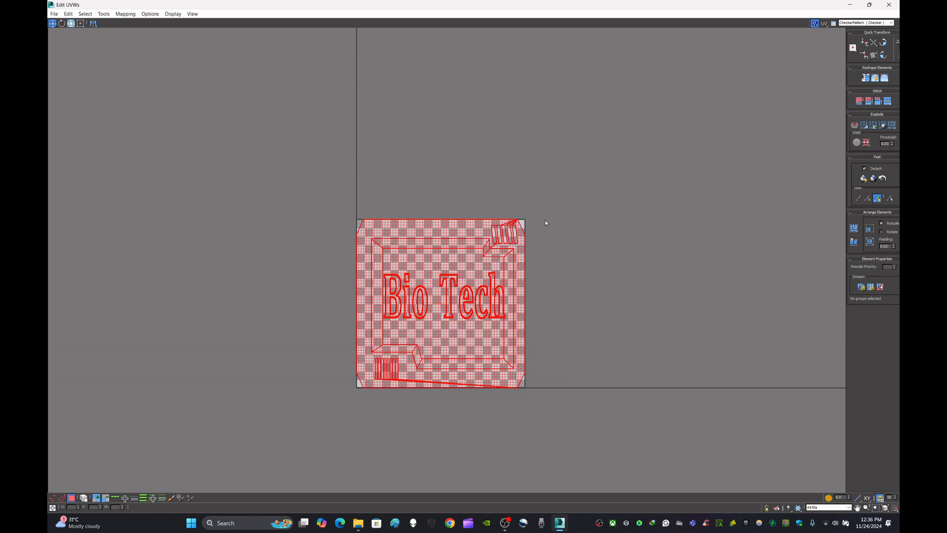
Step: Apply Flatten Mapping to all selected polygons and pack the UV shells repeatedly
left_click(125, 14)
left_click(135, 22)
left_click(169, 58)
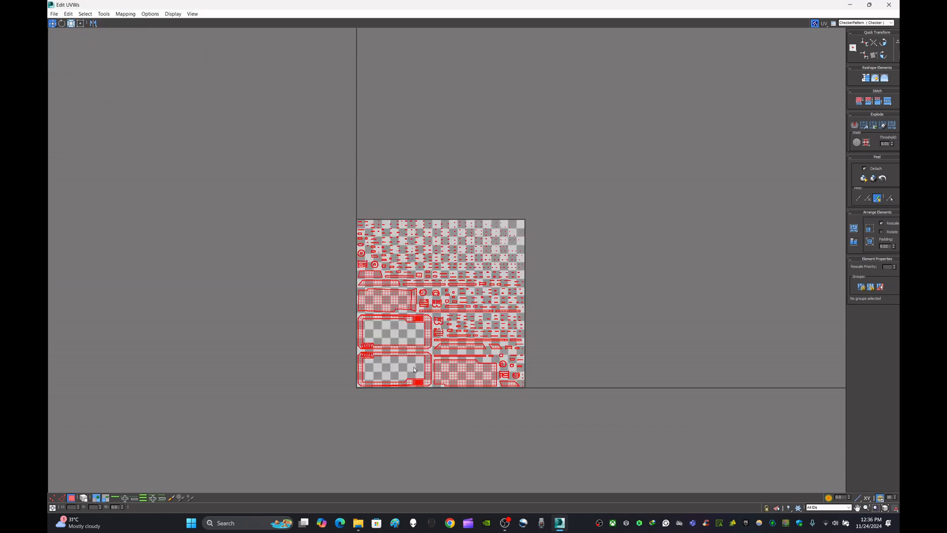
scroll(414, 370, "up", 4)
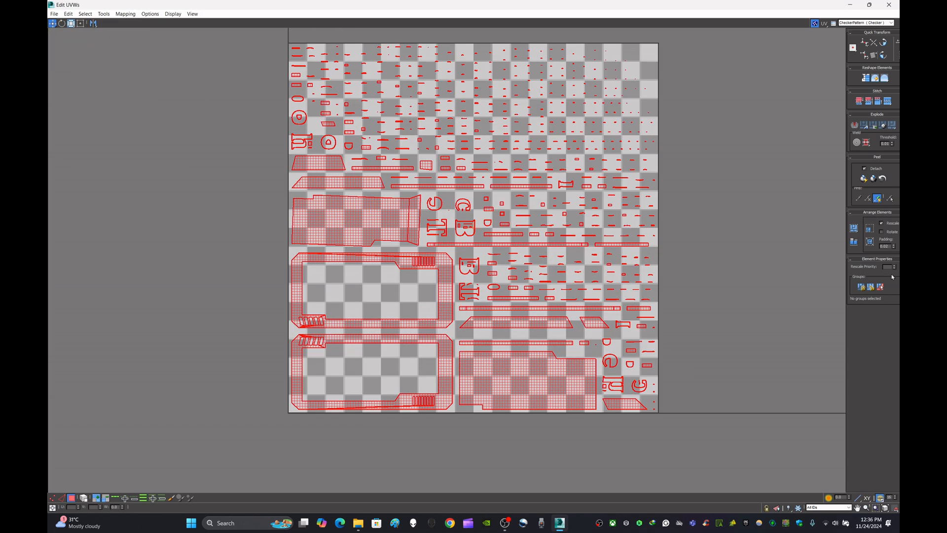
left_click(856, 230)
left_click(855, 230)
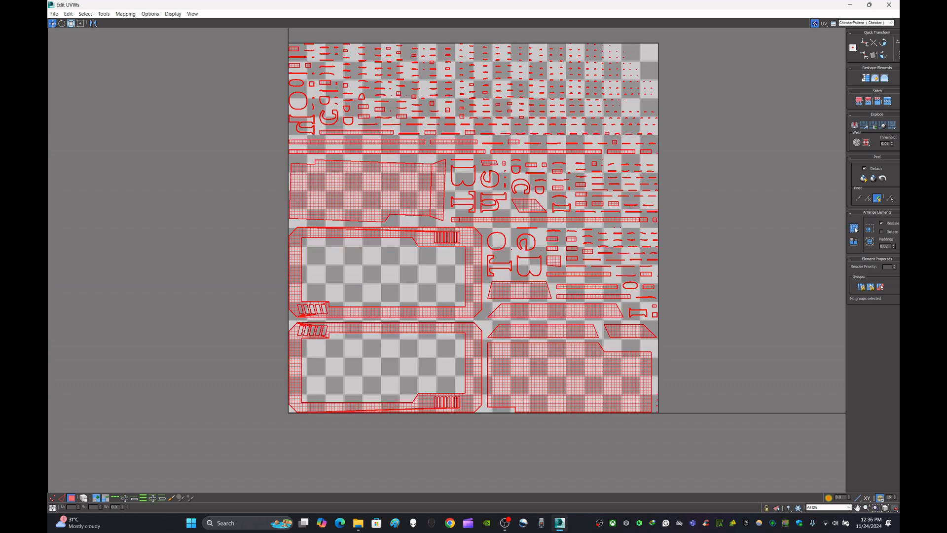
middle_click_drag(725, 211, 721, 236)
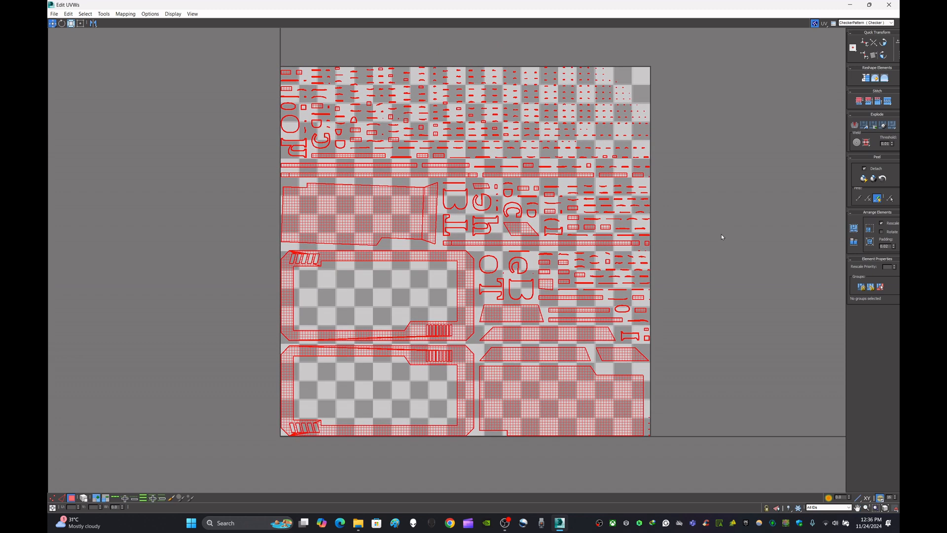
left_click(855, 229)
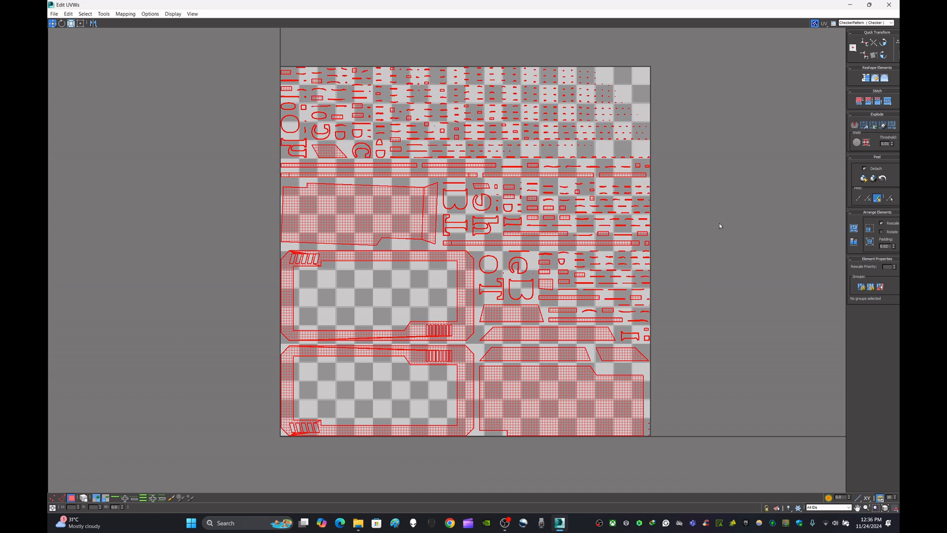
scroll(499, 269, "up", 8)
scroll(525, 262, "down", 7)
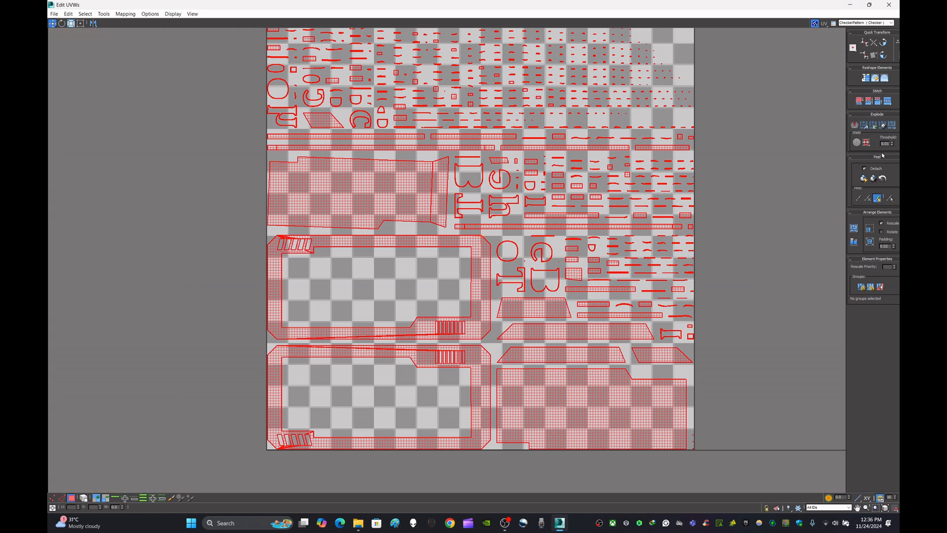
Step: Flatten the selected polygons by smoothing group and repeat the packing of the UV shells to fill the square
left_click(875, 127)
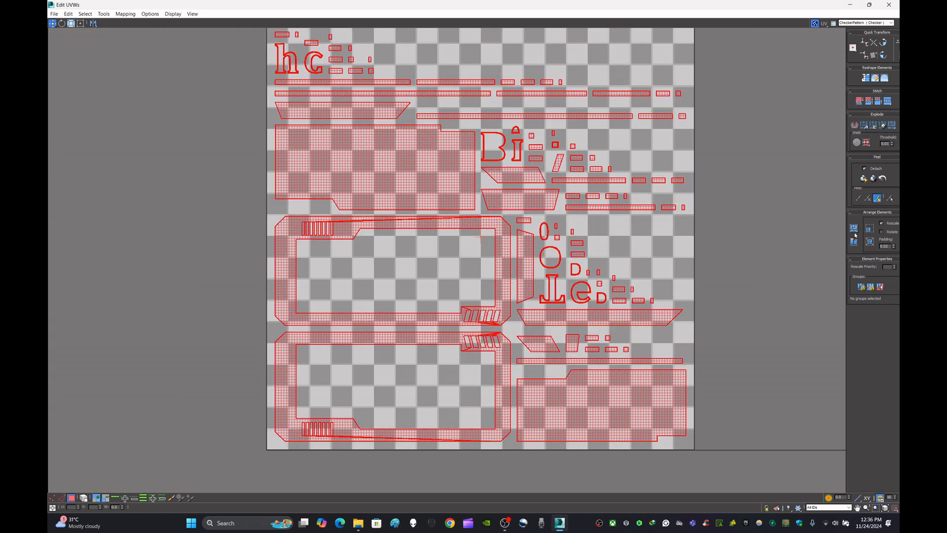
left_click(854, 229)
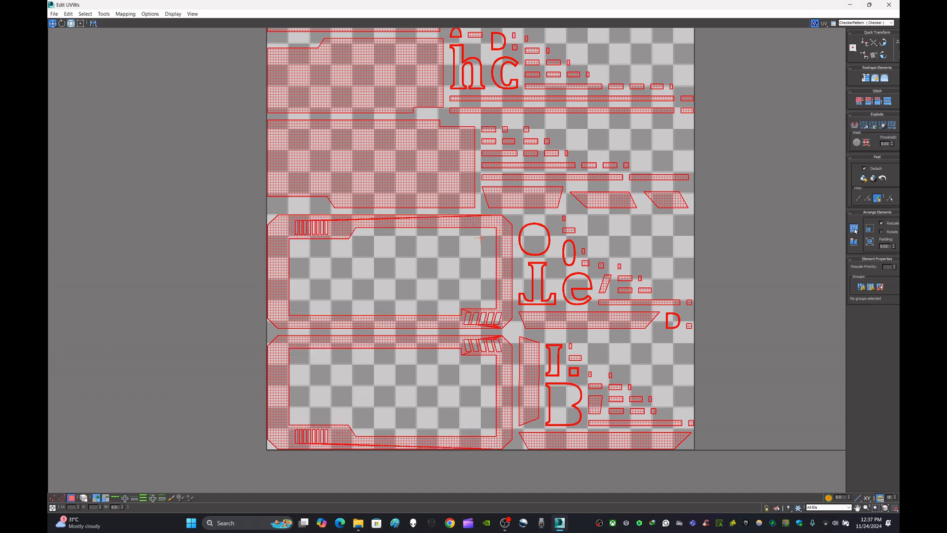
left_click(855, 229)
left_click(854, 229)
left_click(854, 229)
left_click(855, 229)
left_click(854, 230)
left_click(855, 230)
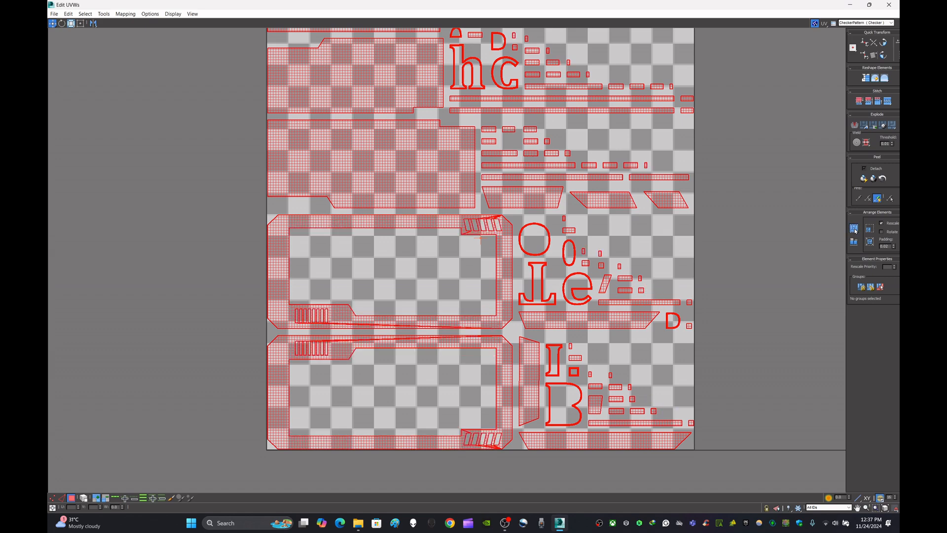
Step: Select the I-shaped, B-shaped and small square letter-outline shells near the bottom of the UV square
scroll(510, 179, "up", 10)
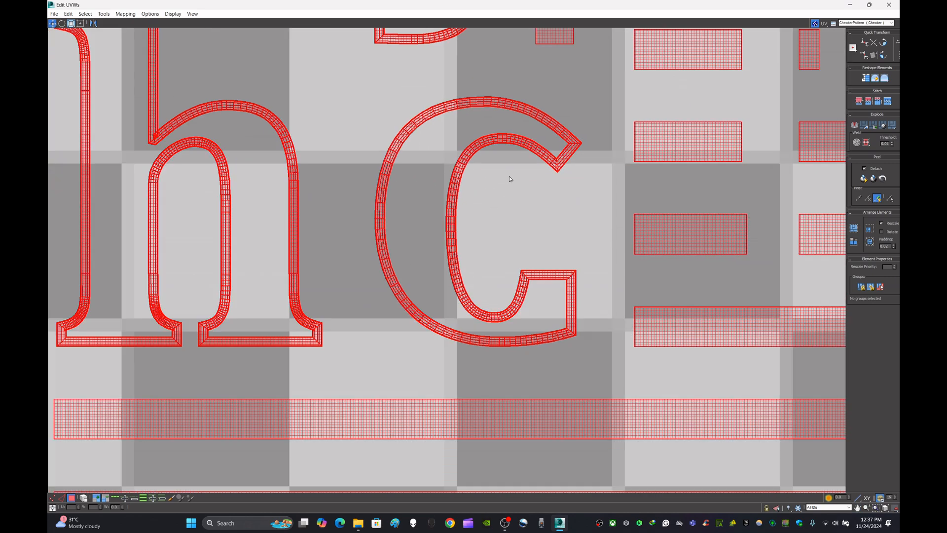
scroll(510, 178, "down", 12)
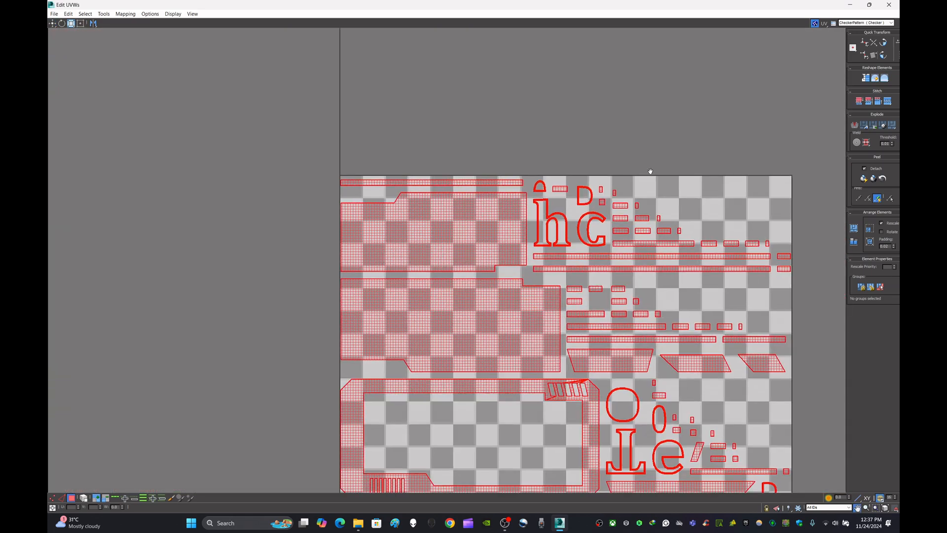
middle_click_drag(650, 171, 543, 30)
scroll(539, 408, "up", 8)
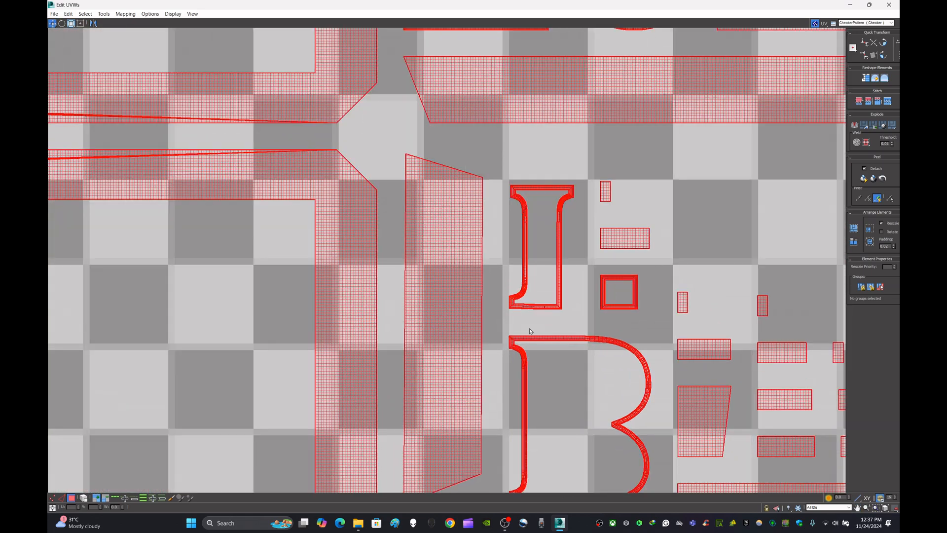
left_click(508, 319)
left_click_drag(507, 318, 586, 180)
scroll(586, 197, "down", 4)
scroll(564, 302, "up", 3)
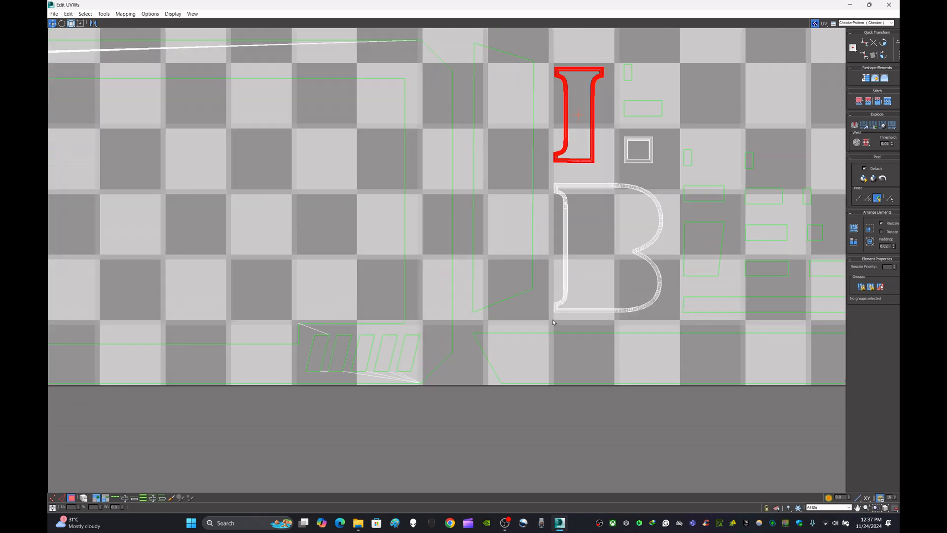
left_click_drag(550, 320, 676, 181)
left_click_drag(616, 168, 666, 131, "ctrl")
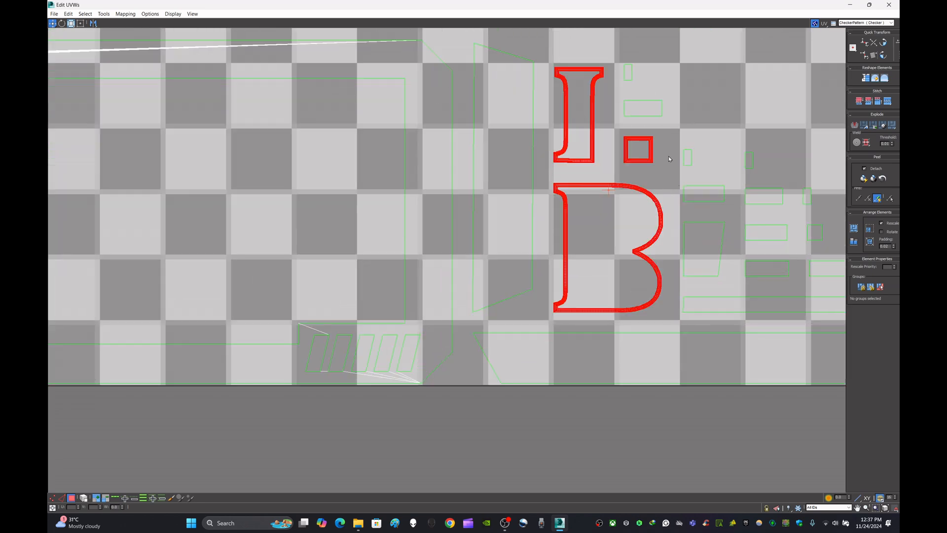
Step: Add the nearby D, e and T outline shells and both round o shells to the selection
scroll(666, 130, "down", 5)
middle_click_drag(666, 130, 574, 251)
scroll(641, 220, "up", 5)
left_click_drag(648, 226, 708, 173, "ctrl")
middle_click_drag(551, 177, 721, 302)
left_click_drag(567, 293, 460, 176, "ctrl")
middle_click_drag(595, 157, 588, 228)
left_click_drag(601, 267, 575, 227, "ctrl")
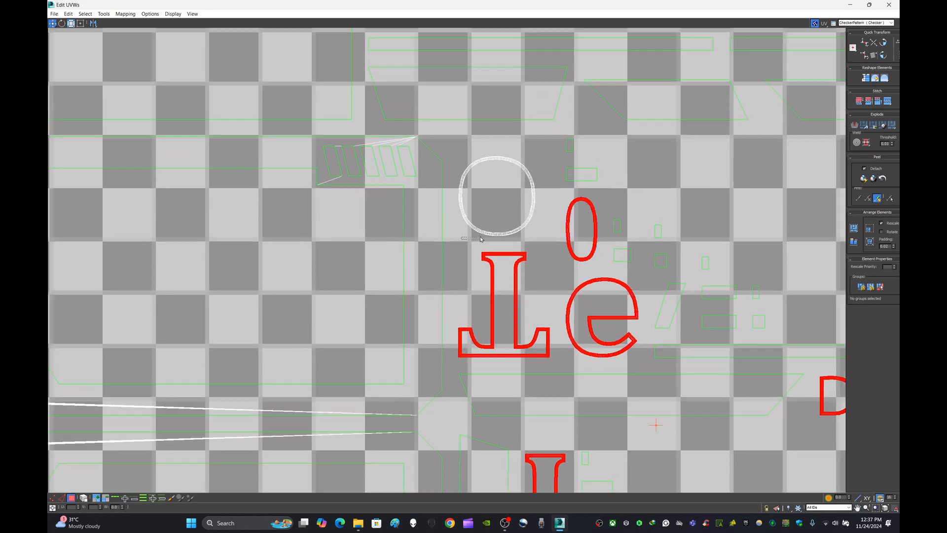
left_click_drag(481, 239, 546, 152, "ctrl")
scroll(545, 152, "down", 5)
scroll(516, 190, "up", 6)
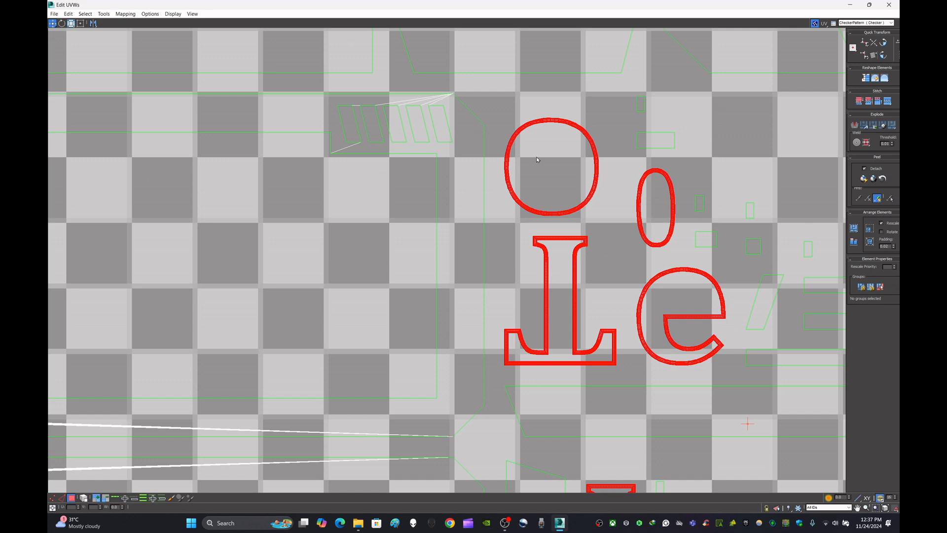
scroll(537, 156, "down", 5)
scroll(514, 141, "up", 5)
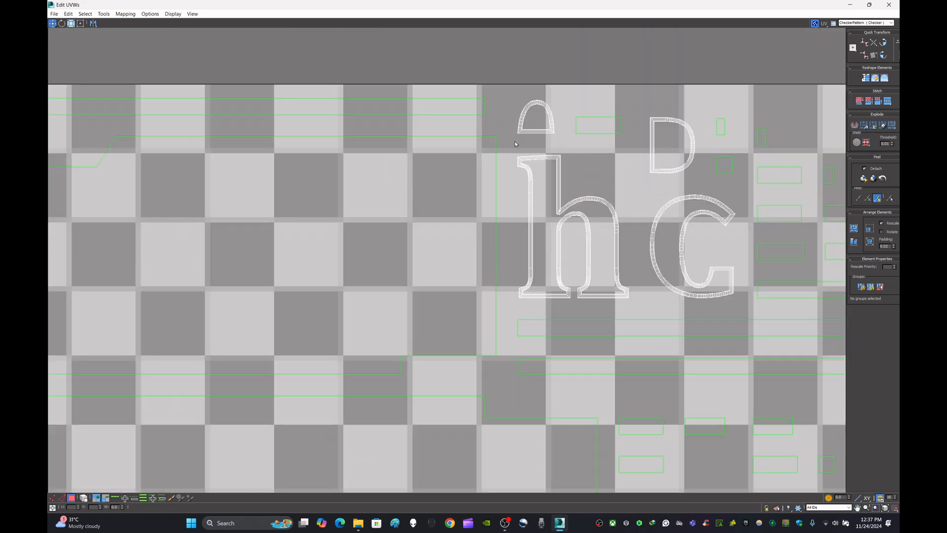
Step: Add the h and c outlines and the two small rounded shells above them to the selection
left_click_drag(514, 141, 559, 101, "ctrl")
left_click_drag(640, 178, 704, 110, "ctrl")
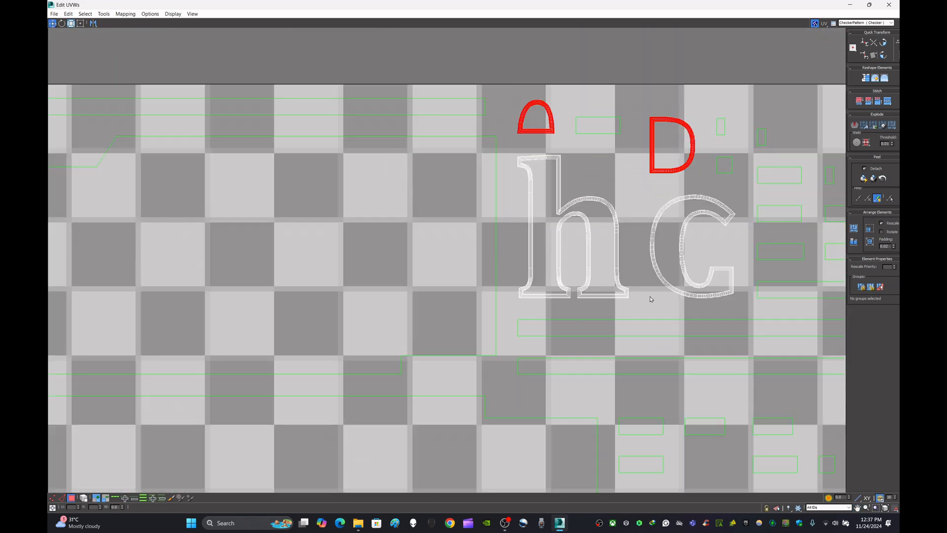
mouse_move(651, 299)
left_mouse_down("ctrl")
mouse_move(738, 225)
mouse_move(730, 210)
left_mouse_up("ctrl")
left_click_drag(526, 305, 633, 158, "ctrl")
left_click_drag(540, 171, 571, 150)
scroll(592, 187, "down", 4)
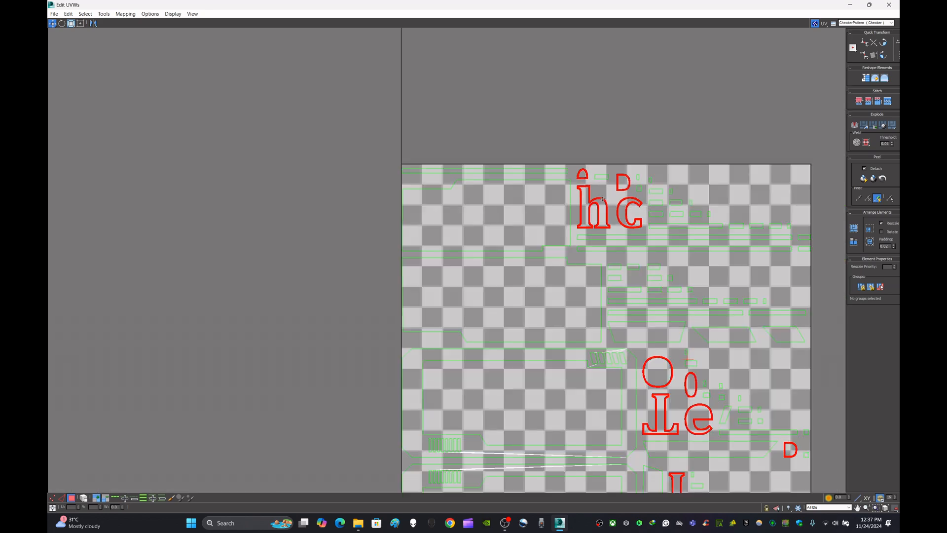
Step: Move all the selected letter-outline shells sideways out of the UV square and deselect them
left_click_drag(624, 184, 120, 177)
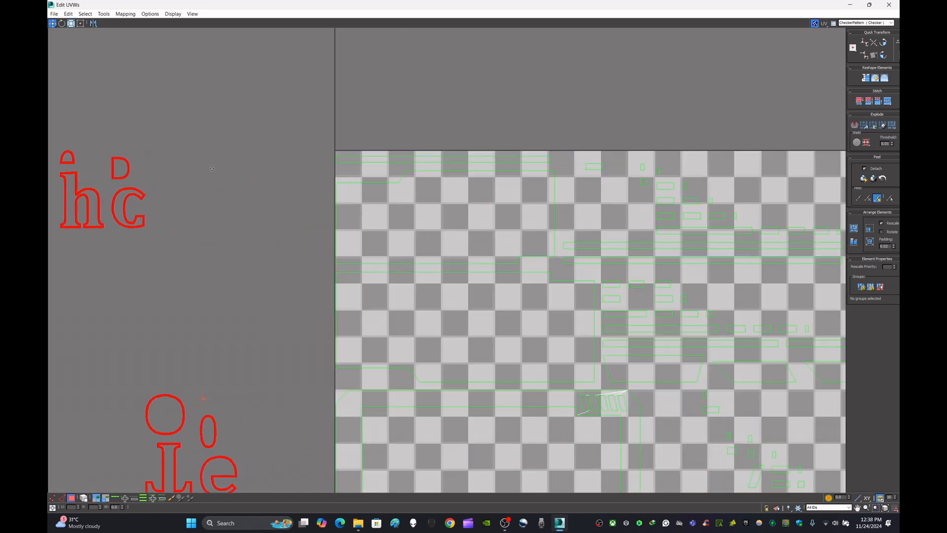
scroll(302, 171, "down", 5)
middle_click_drag(594, 209, 775, 189)
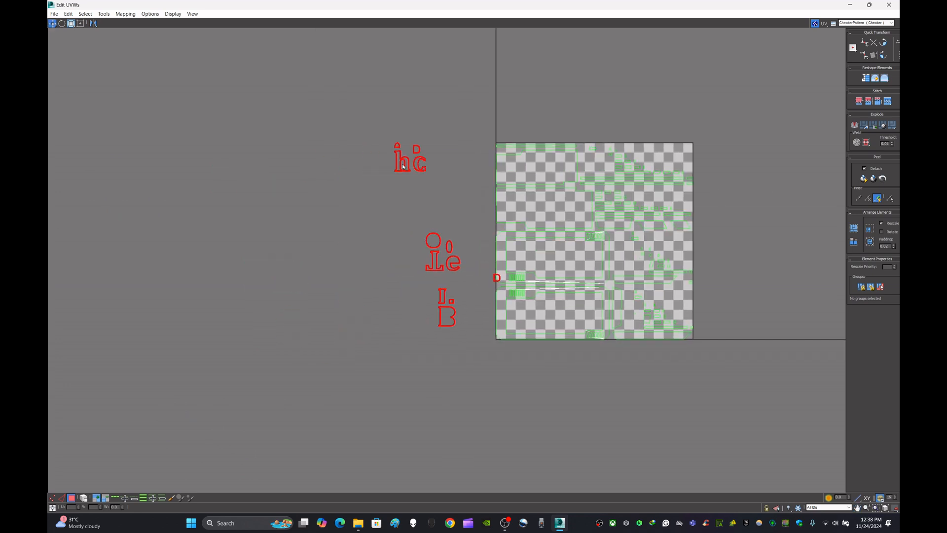
left_click(424, 169)
key("ctrl+z")
scroll(420, 171, "up", 5)
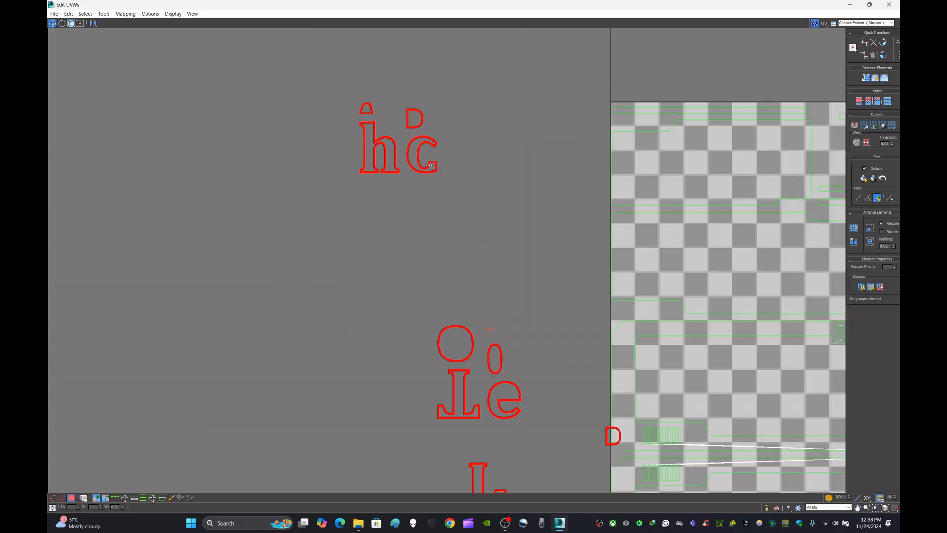
middle_click_drag(431, 165, 347, 166)
left_click(431, 202)
scroll(432, 202, "down", 3)
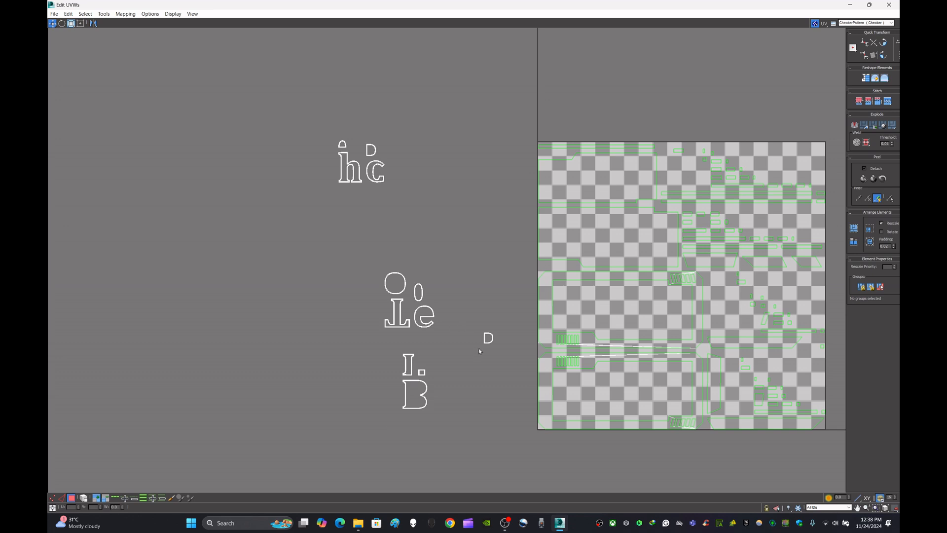
Step: Flatten the stand-alone D-shaped shell by polygon angle and move its pieces beyond the other letter shells
left_click(488, 338)
left_click(731, 395)
key("ctrl+z")
left_click(866, 127)
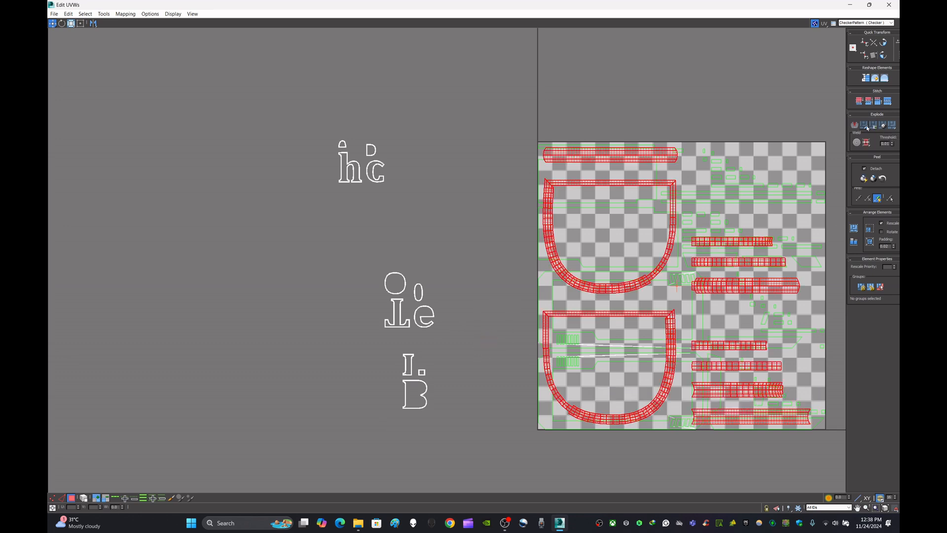
scroll(691, 245, "down", 2)
left_click_drag(677, 231, 145, 232)
left_click(434, 205)
Step: Flatten the small rounded shell above the h by polygon angle and move its pieces past the D shell's pieces
scroll(405, 172, "up", 3)
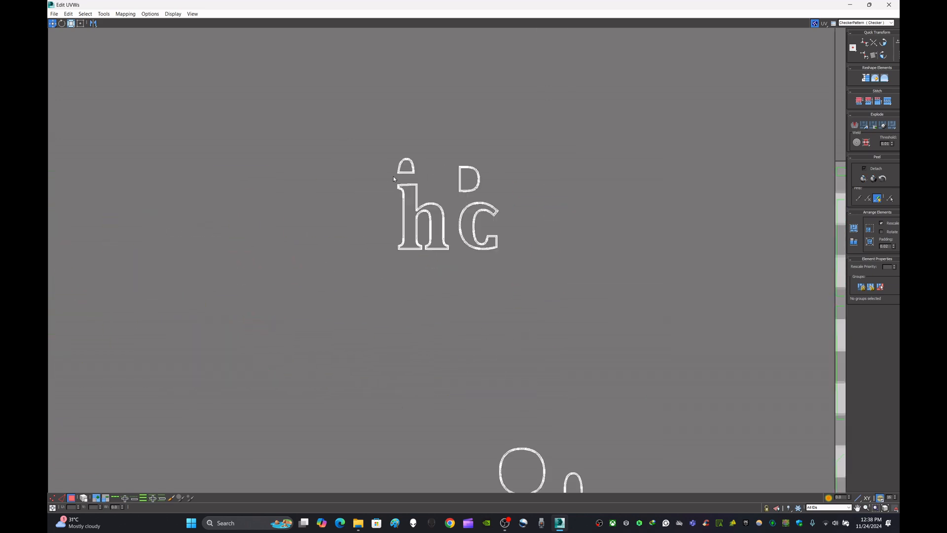
left_click_drag(393, 176, 434, 138)
left_click(860, 129)
scroll(762, 260, "down", 5)
left_click_drag(806, 277, 125, 197)
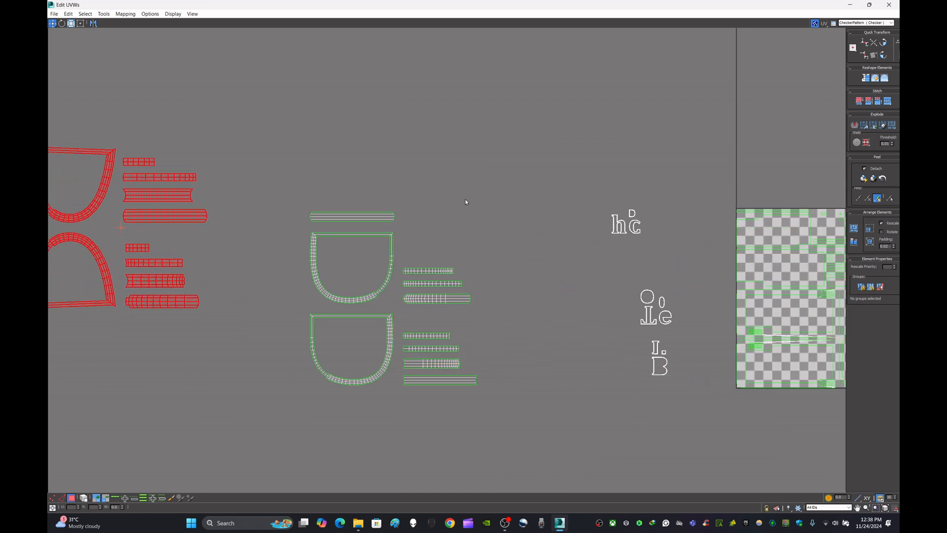
Step: Flatten the small rounded shell above the c by polygon angle and move its pieces above the other D-shaped pieces
scroll(632, 217, "up", 5)
left_click_drag(626, 230, 627, 229)
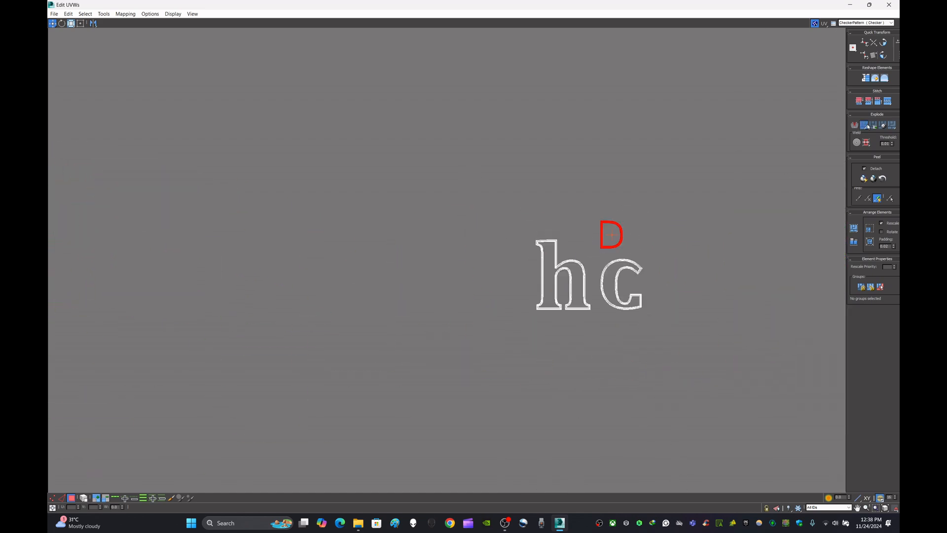
left_click(868, 126)
scroll(612, 268, "down", 5)
left_click_drag(749, 286, 455, 104)
left_click(617, 243)
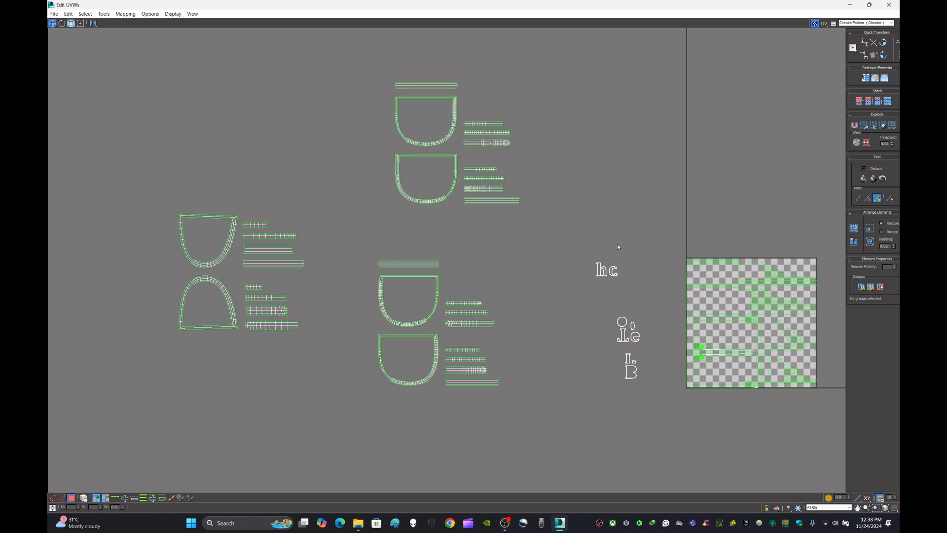
Step: Flatten the h letter shell by polygon angle and move its pieces above the UV square
scroll(609, 262, "up", 5)
left_click_drag(618, 226, 618, 226)
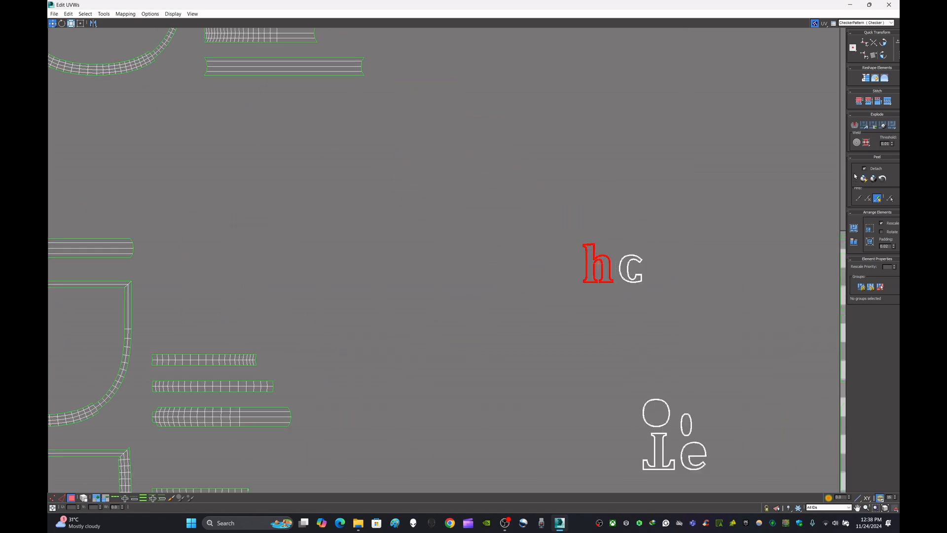
left_click(867, 126)
scroll(634, 269, "down", 5)
scroll(704, 292, "up", 2)
left_click_drag(707, 290, 655, 189)
left_click(597, 279)
Step: Flatten the c letter shell by polygon angle and move its pieces below the farthest D-shaped pieces
left_click_drag(607, 221, 607, 223)
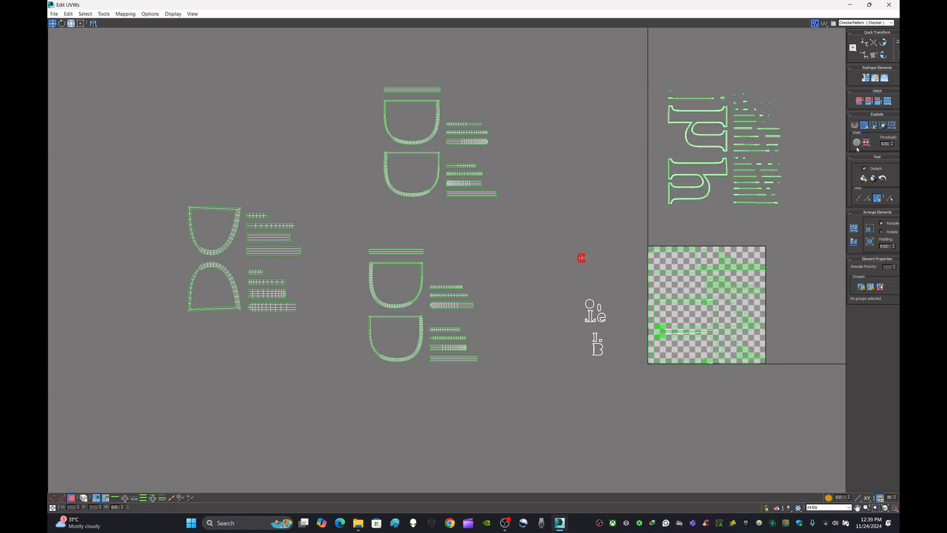
left_click_drag(700, 267, 200, 378)
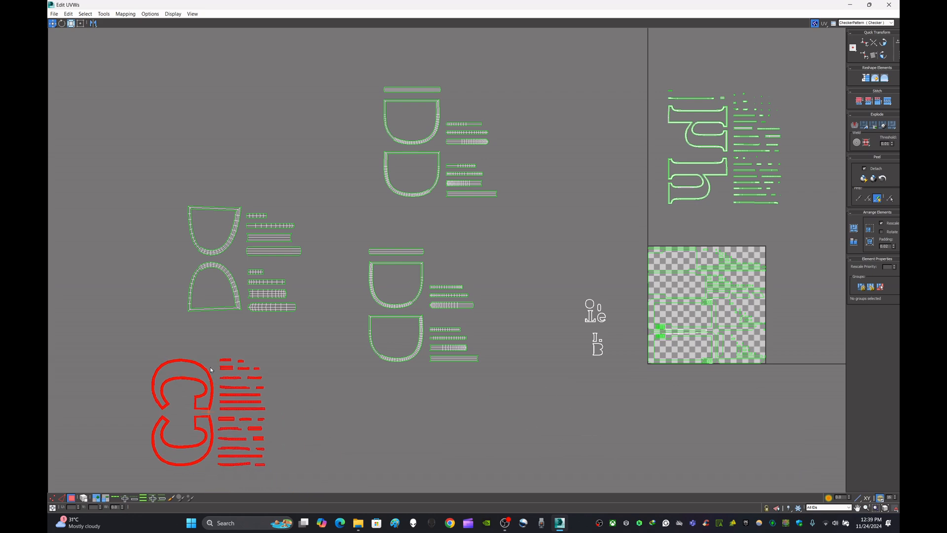
left_click(597, 325)
Step: Flatten the square dot shell of the i by polygon angle and move its pieces beside the c pieces
scroll(598, 349, "up", 3)
scroll(603, 365, "up", 4)
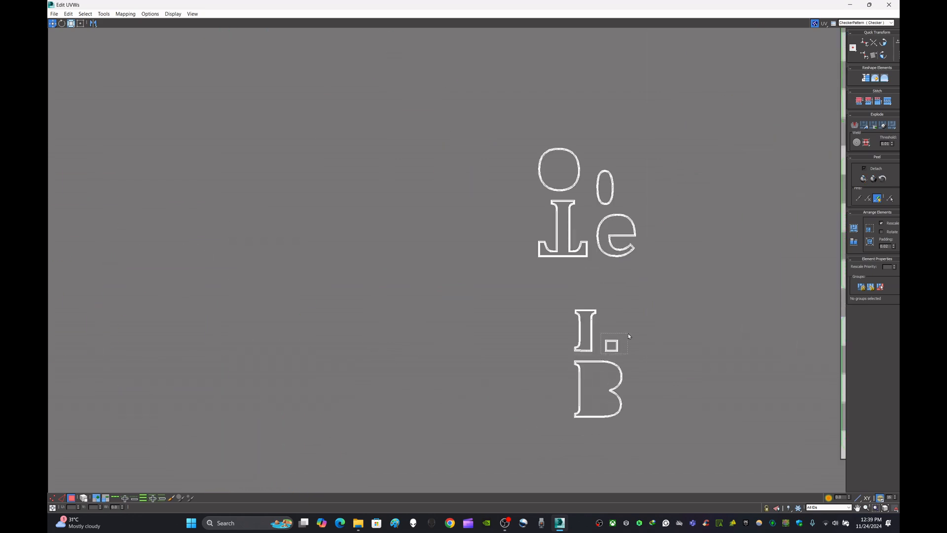
scroll(628, 336, "down", 6)
left_click(866, 126)
left_click_drag(780, 257, 318, 441)
Step: Flatten the large O shell above the T by polygon angle and move its pieces beside the square dot's pieces
scroll(616, 296, "up", 5)
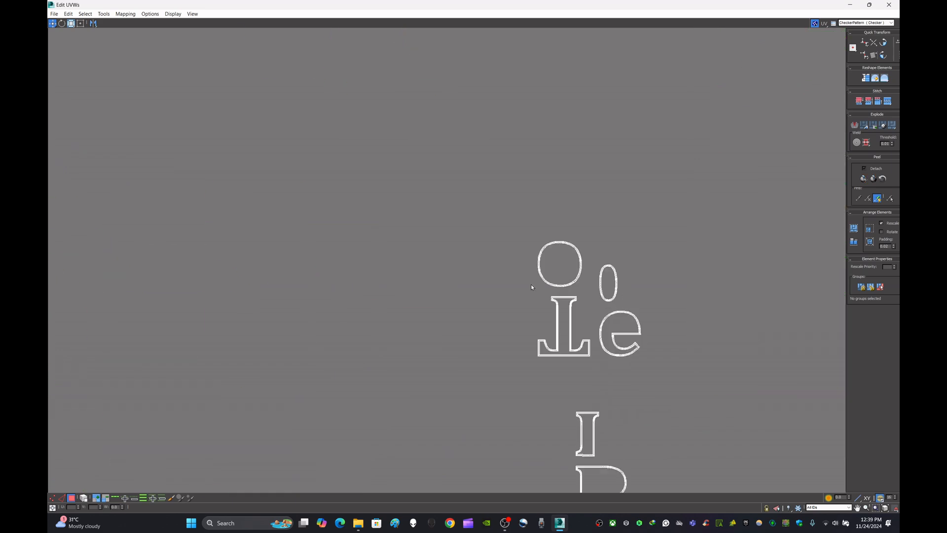
left_click_drag(595, 235, 596, 235)
scroll(538, 279, "up", 1)
left_click_drag(534, 295, 576, 284)
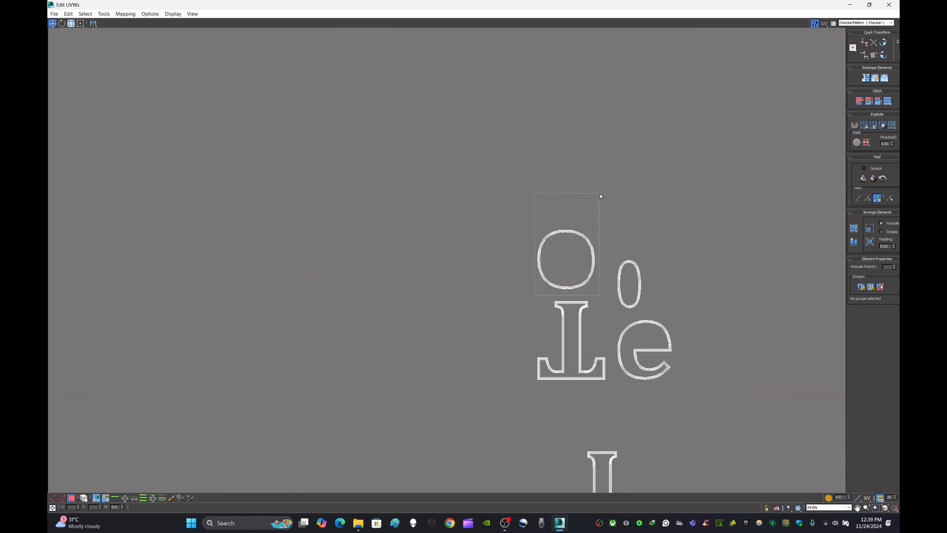
left_click_drag(600, 195, 600, 196)
scroll(723, 196, "down", 6)
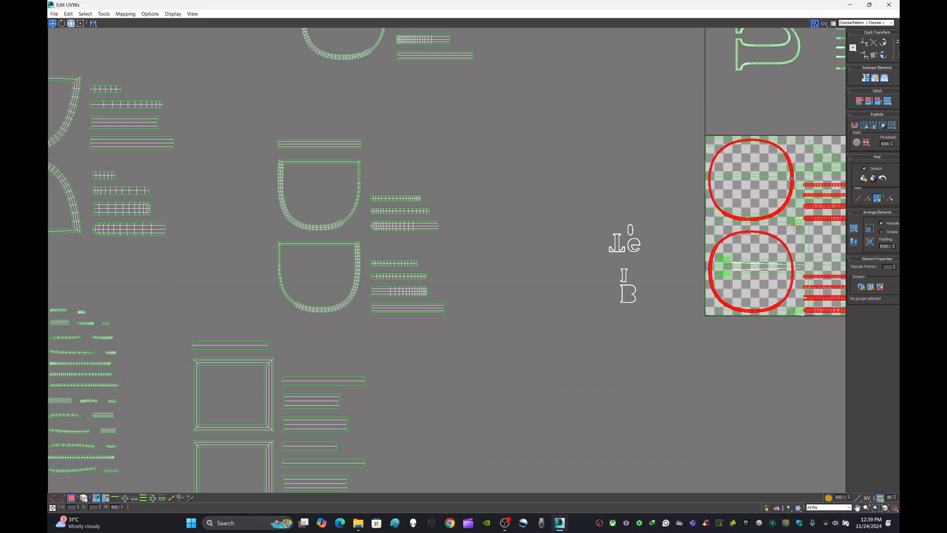
left_click_drag(792, 180, 574, 400)
left_click(641, 320)
Step: Flatten the T letter shell by polygon angle and move its pieces below the c pieces
scroll(641, 319, "down", 5)
scroll(641, 318, "up", 6)
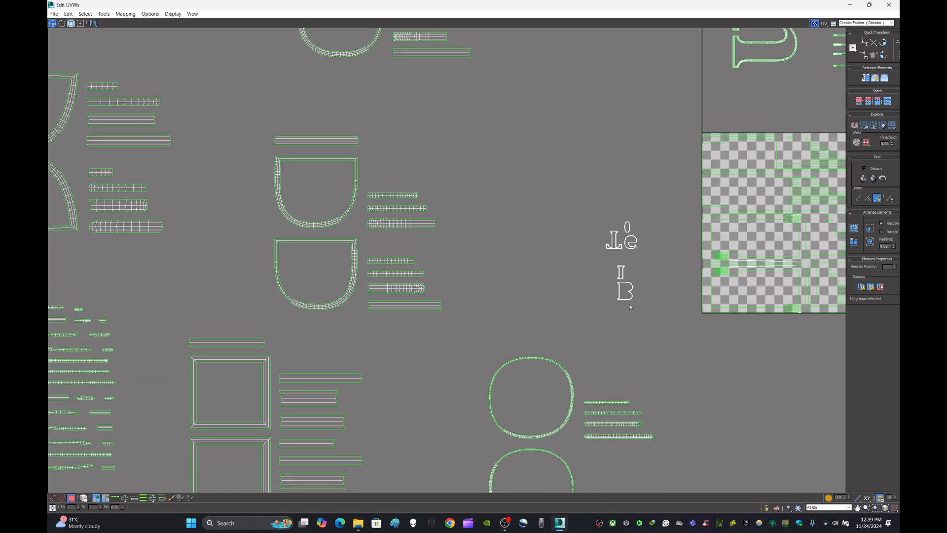
left_click(599, 232)
scroll(634, 193, "down", 3)
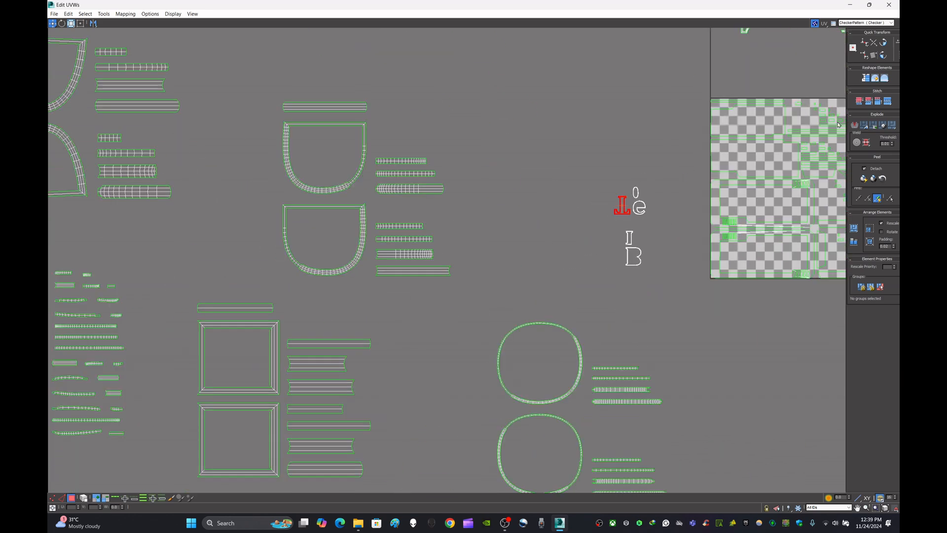
left_click(864, 125)
scroll(785, 187, "down", 4)
left_click_drag(794, 200, 436, 411)
left_click(633, 414)
Step: Flatten the B letter shell by polygon angle and move its pieces directly below the UV square
scroll(732, 226, "up", 5)
scroll(669, 224, "up", 4)
left_click_drag(650, 266, 751, 179)
left_click(866, 126)
scroll(810, 181, "down", 3)
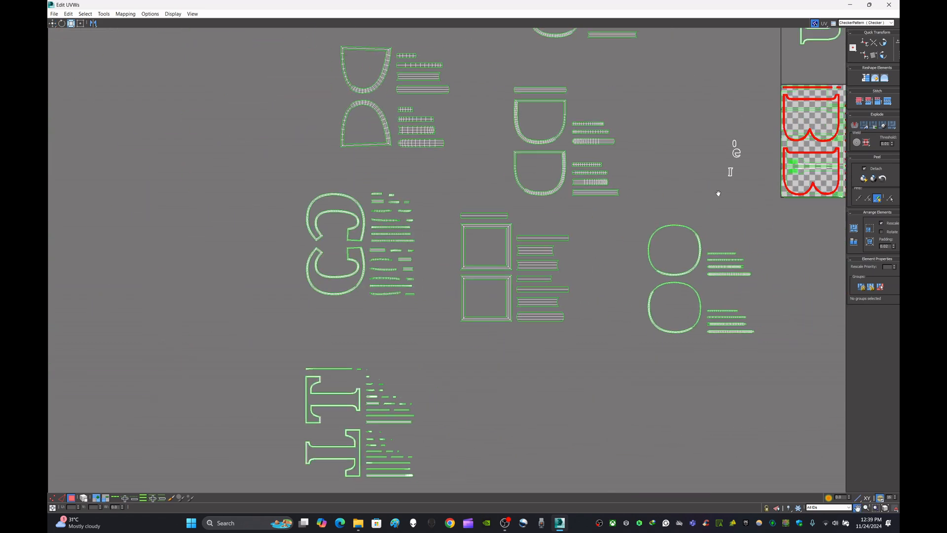
left_click_drag(660, 160, 715, 502)
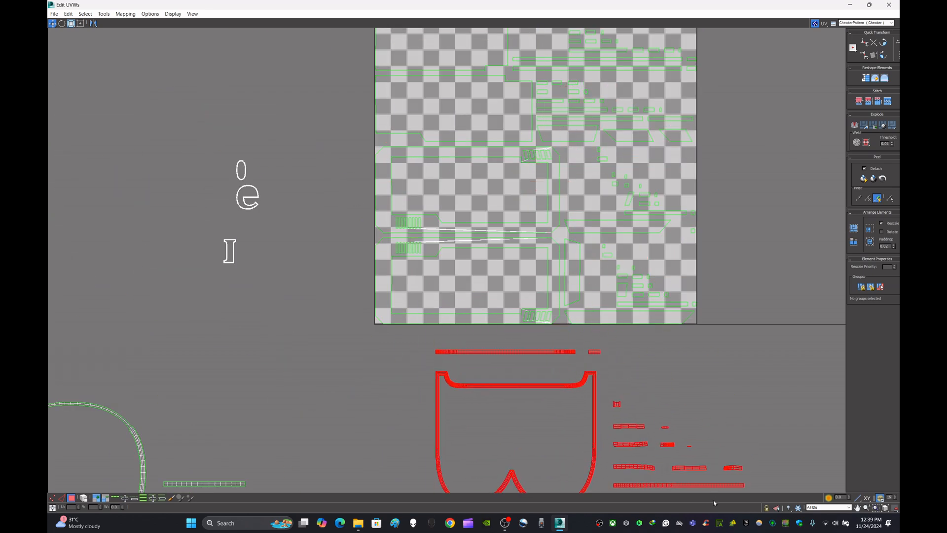
scroll(718, 390, "down", 5)
left_click(753, 360)
Step: Flatten the I-shaped letter shell by polygon angle and move its pieces to the free side of the UV square
scroll(600, 366, "up", 4)
scroll(600, 367, "up", 2)
left_click_drag(642, 385, 690, 340)
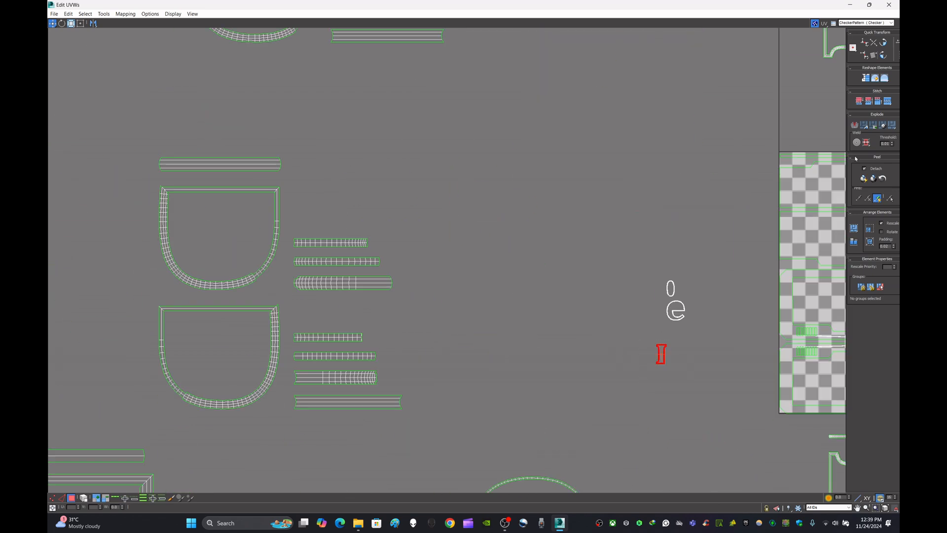
left_click(869, 126)
scroll(639, 181, "down", 4)
middle_click_drag(639, 181, 454, 198)
scroll(664, 245, "up", 4)
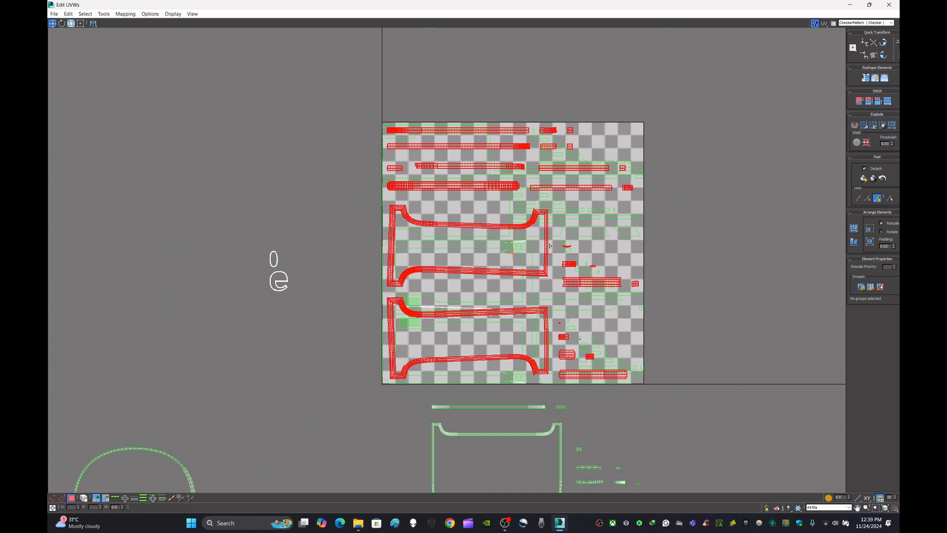
left_click_drag(550, 246, 835, 185)
scroll(797, 132, "up", 6)
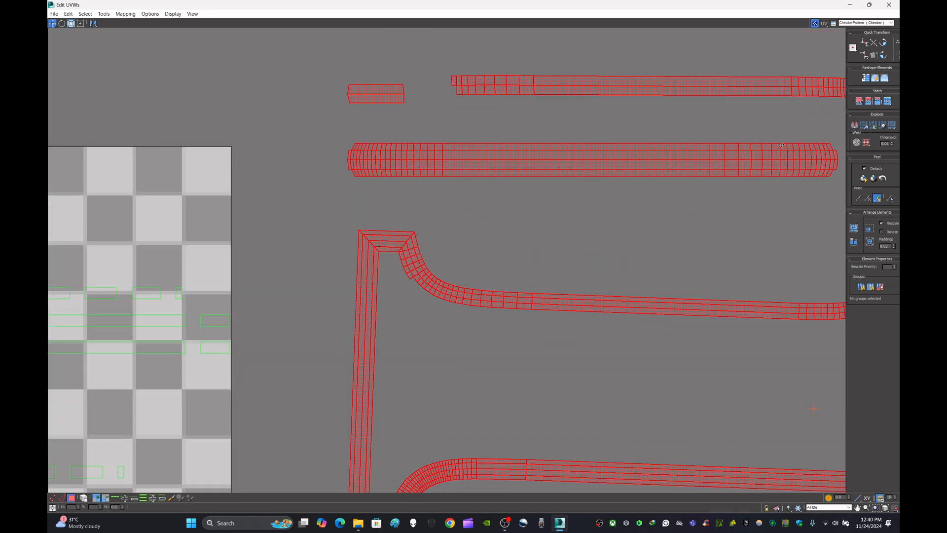
scroll(531, 211, "down", 6)
left_click(590, 201)
Step: Flatten the narrow oval shell above the e by polygon angle and move its pieces below the B pieces
middle_click_drag(589, 201, 463, 227)
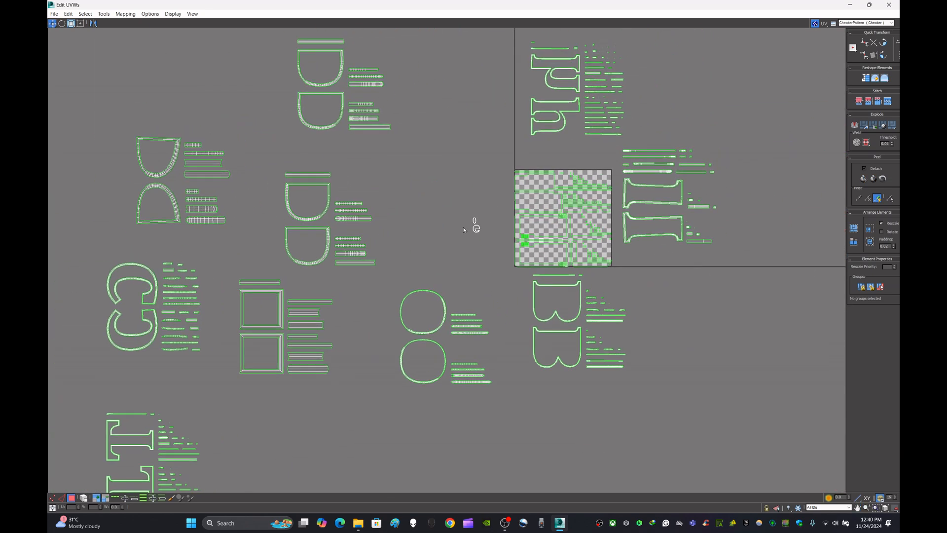
scroll(463, 228, "up", 4)
left_click_drag(492, 217, 510, 187)
scroll(643, 204, "down", 3)
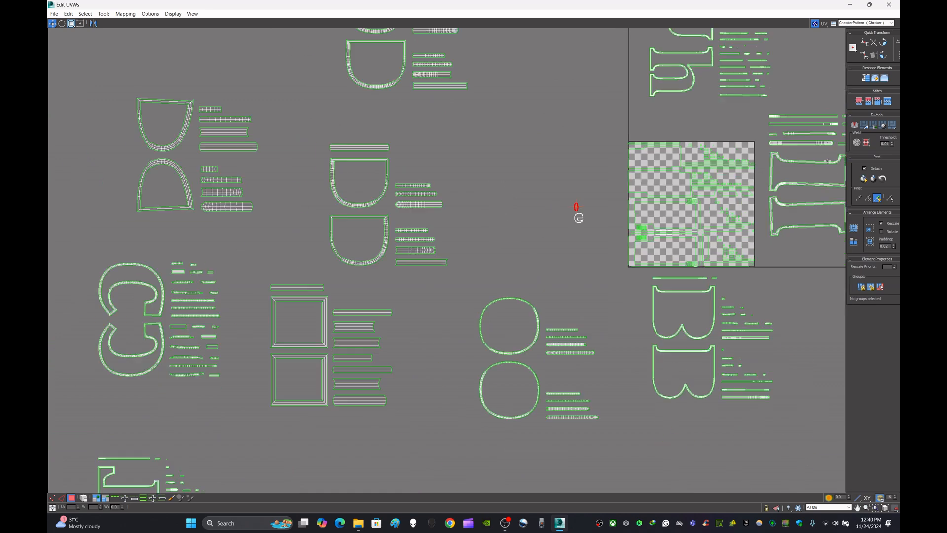
left_click(866, 127)
left_click_drag(707, 207, 746, 486)
left_click(811, 357)
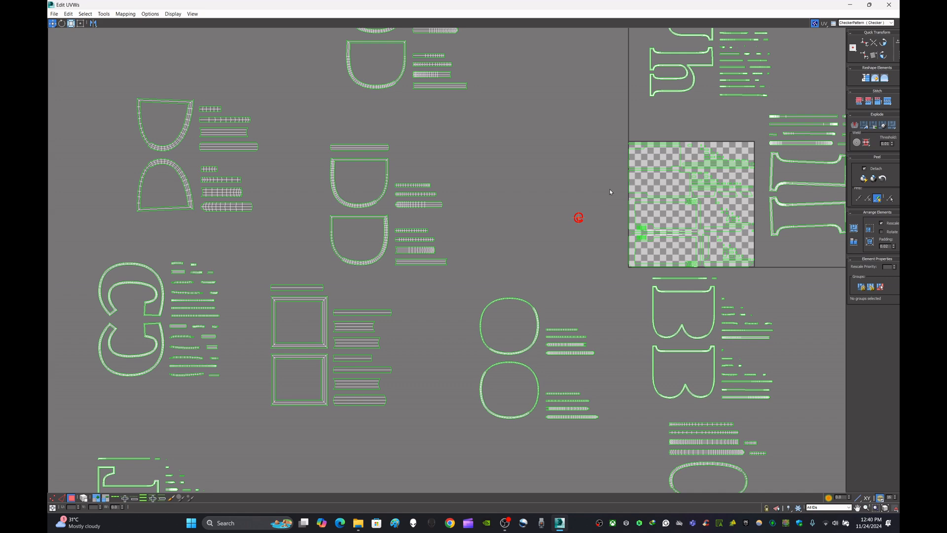
Step: Flatten the e letter shell by polygon angle and move its pieces beside the narrow oval's pieces
left_click(865, 127)
scroll(708, 180, "down", 3)
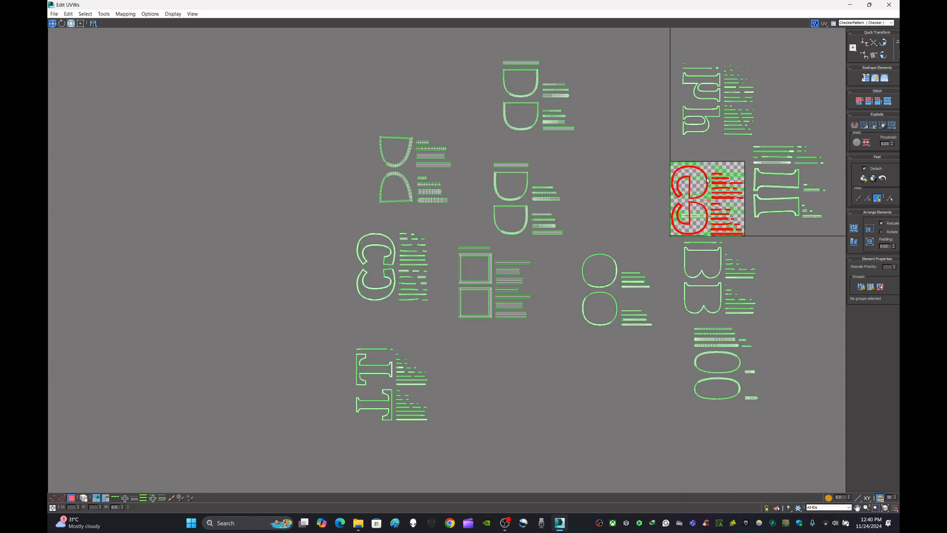
left_click_drag(708, 181, 608, 393)
Step: Select every UV shell and pack them all into the UV square with Pack Custom
scroll(712, 354, "up", 6)
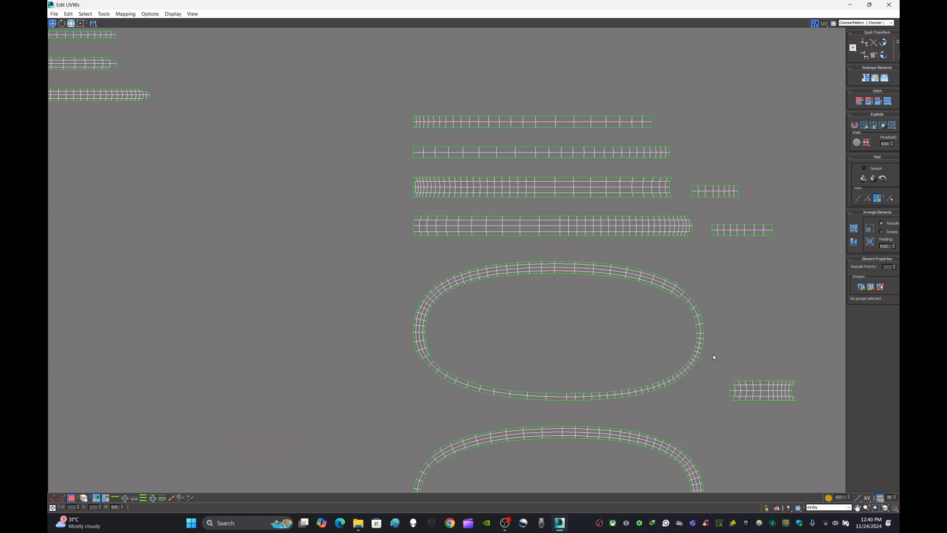
scroll(713, 355, "down", 6)
scroll(778, 335, "down", 1)
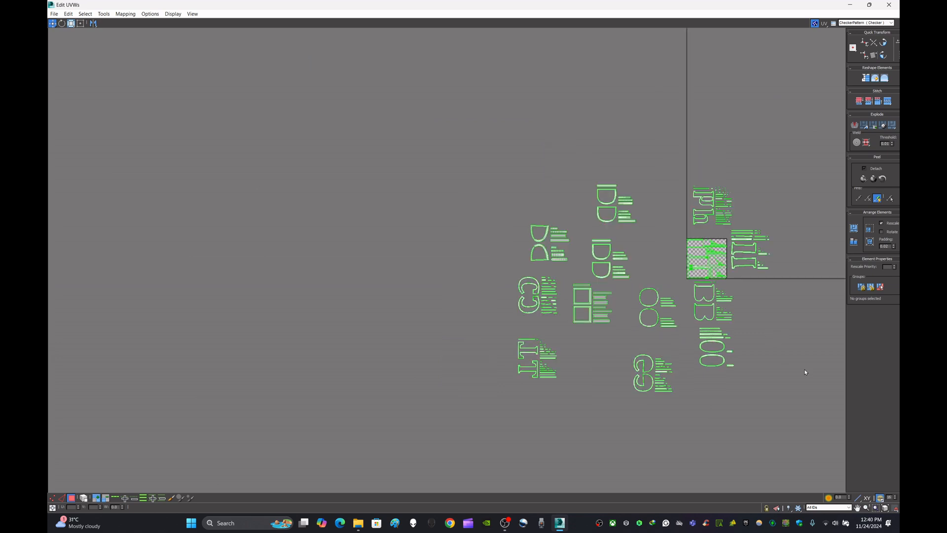
left_click_drag(827, 130, 827, 130)
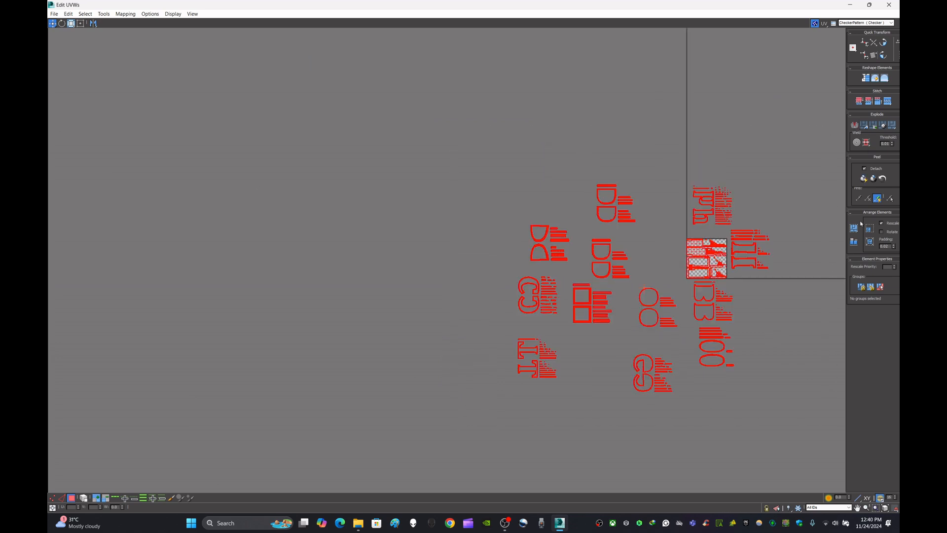
left_click(856, 231)
scroll(716, 269, "up", 6)
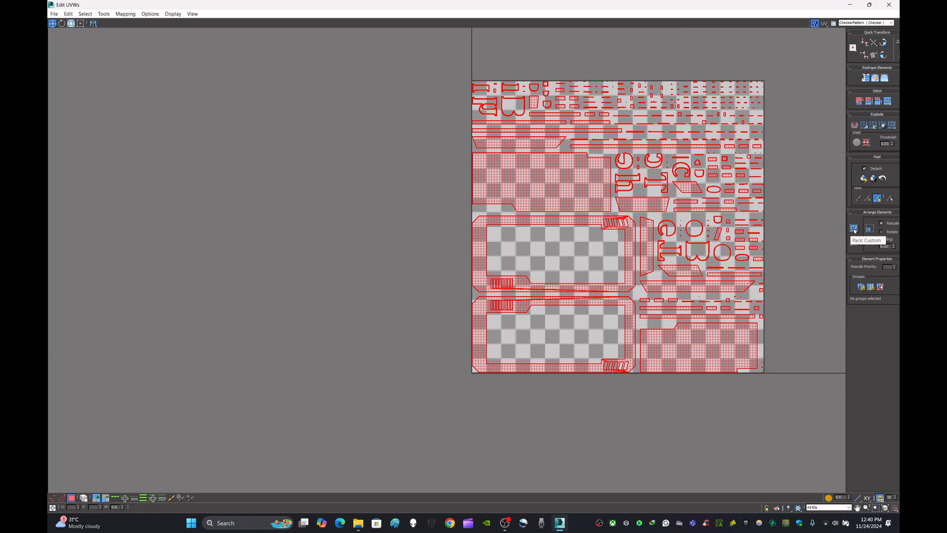
left_click(856, 231)
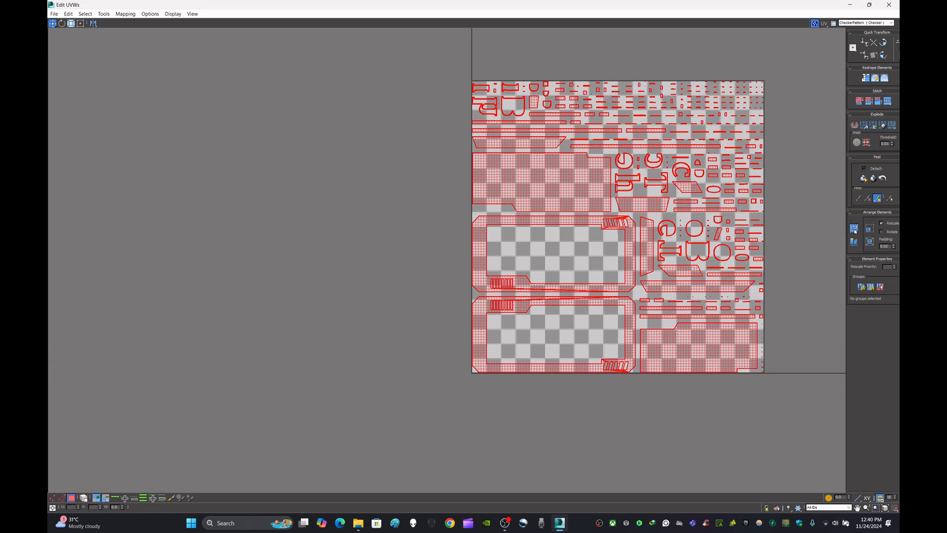
left_click(855, 231)
left_click(856, 232)
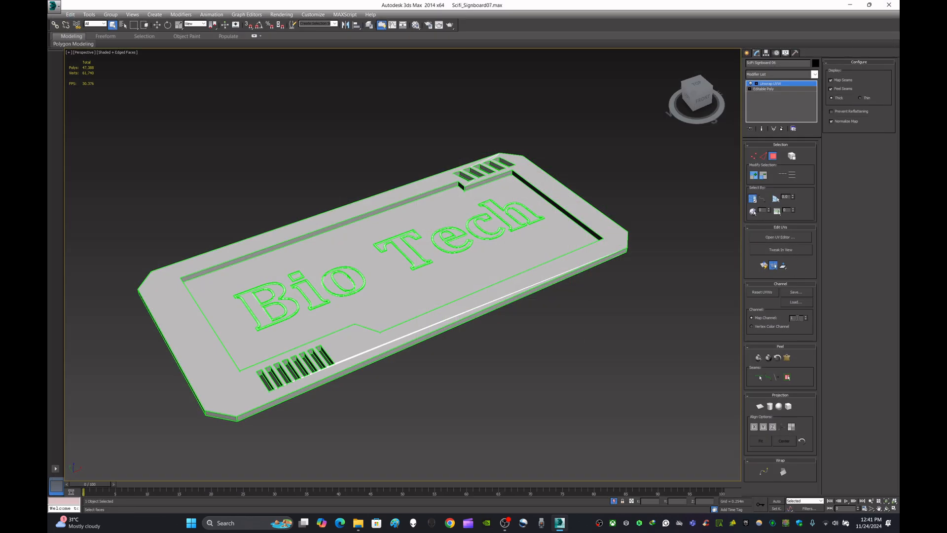
Step: Reopen the UV editor and select all shells to check the packed layout against the Bio Tech sign
left_click(790, 237)
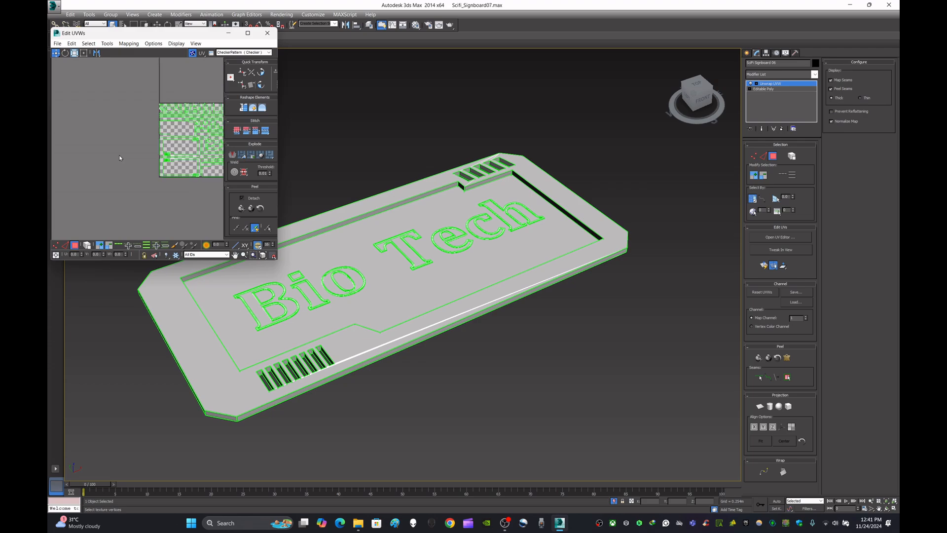
left_click_drag(89, 226, 191, 97)
scroll(435, 267, "up", 8)
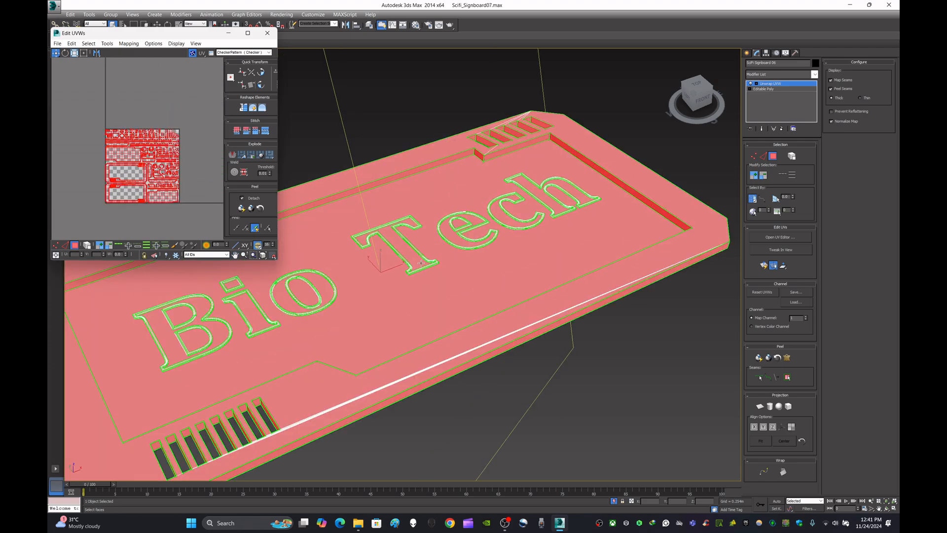
scroll(435, 267, "down", 4)
scroll(436, 267, "down", 10)
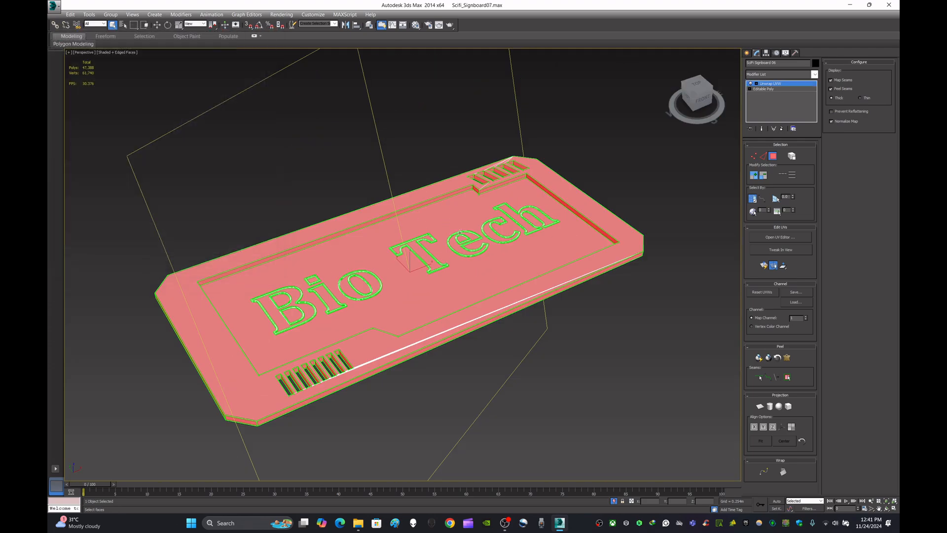
Step: Convert the unwrapped Bio Tech sign to an Editable Poly
right_click(462, 218)
mouse_move(497, 296)
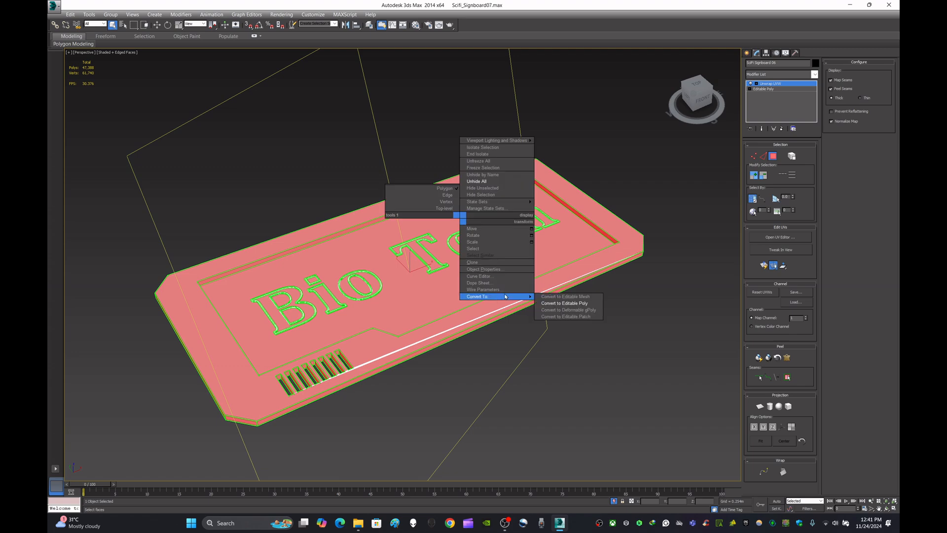
left_click(590, 307)
left_click(605, 357)
Step: Copy the Bio Tech sign's object name, SciFi Signboard 06
middle_click_drag(556, 339, 610, 347)
left_click(584, 273)
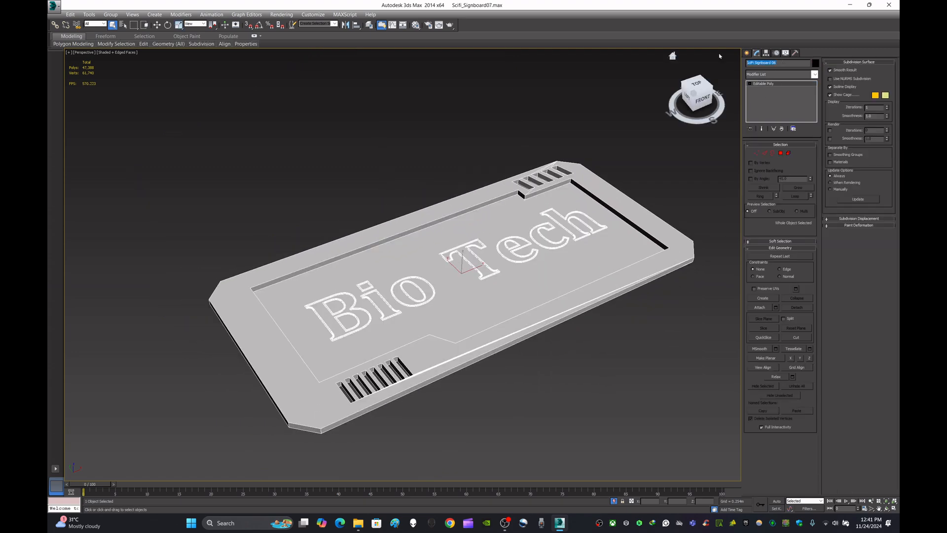
left_click(500, 120)
left_click(571, 254)
Step: Export the sign to the Desktop as an FBX file named SciFi Signboard 06, then minimise 3ds Max
left_click(53, 6)
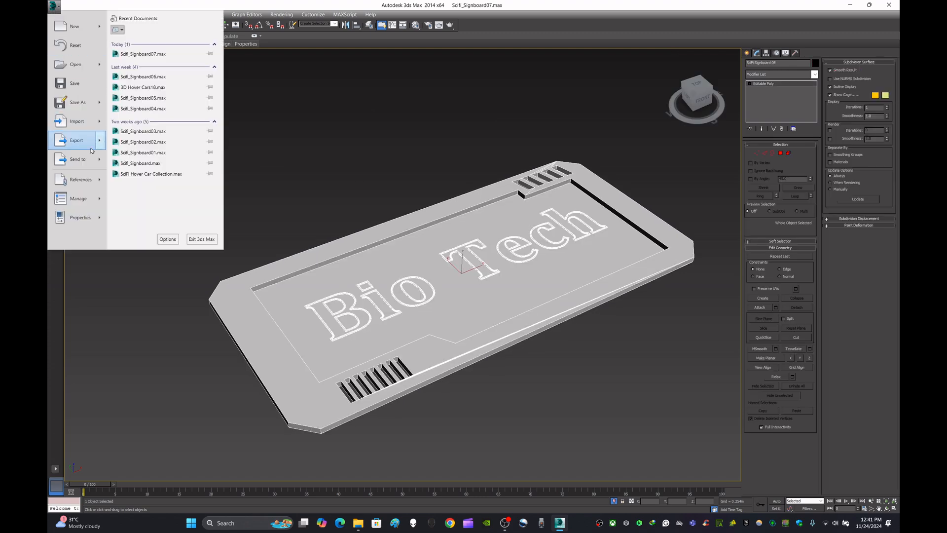
mouse_move(86, 157)
mouse_move(77, 140)
left_click(151, 66)
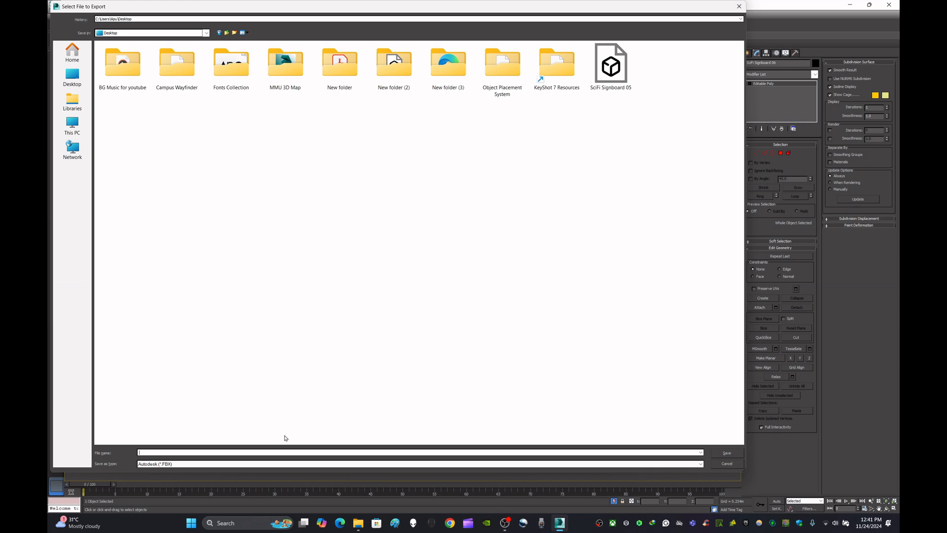
type("SciFi Signboard 06")
left_click(733, 452)
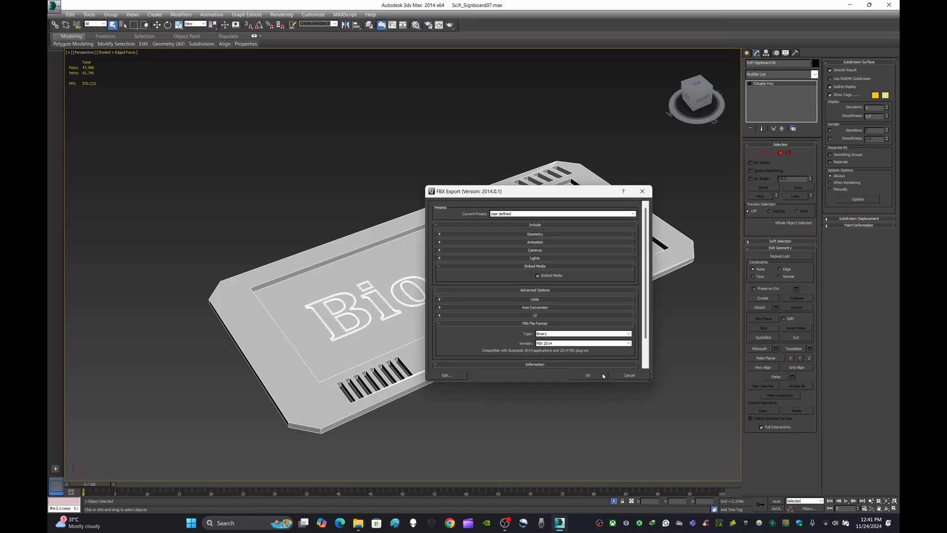
left_click(602, 376)
left_click(602, 375)
left_click(850, 5)
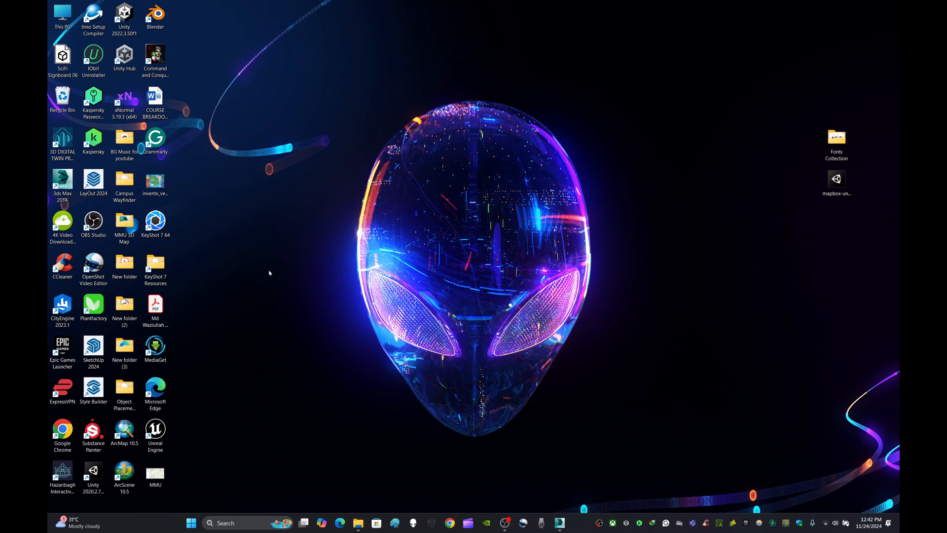
Step: Empty the Recycle Bin and move the SciFi Signboard 06 FBX file to a clear area of the desktop
right_click(61, 95)
left_click(89, 130)
left_click(503, 268)
left_click(374, 318)
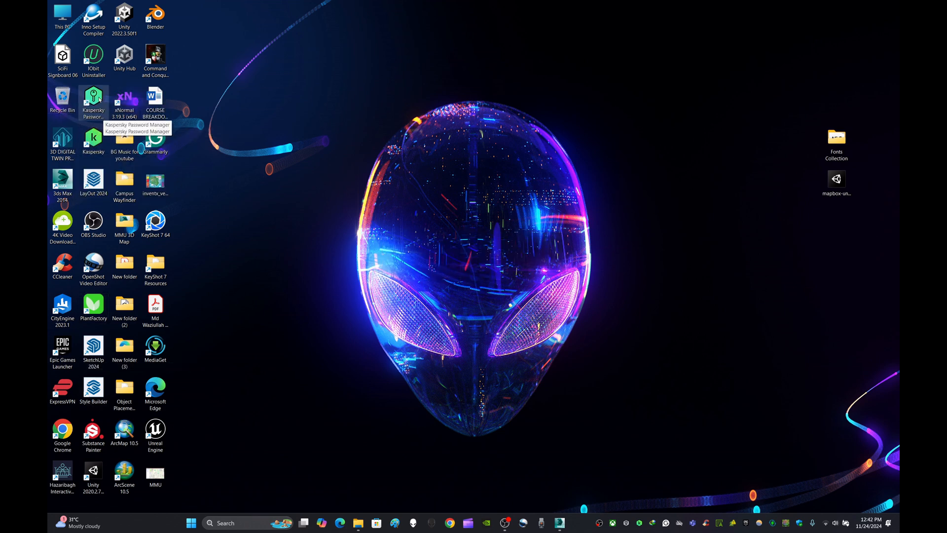
left_click_drag(62, 58, 682, 350)
left_click(392, 355)
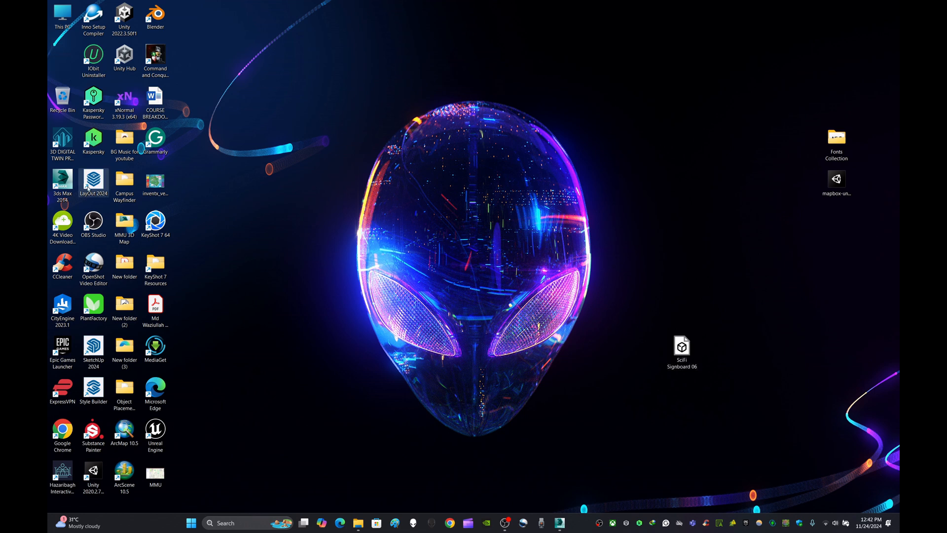
Step: Switch to xNormal and load the SciFi Signboard 06 FBX as the high definition mesh in place of the previous sign
double_click(125, 104)
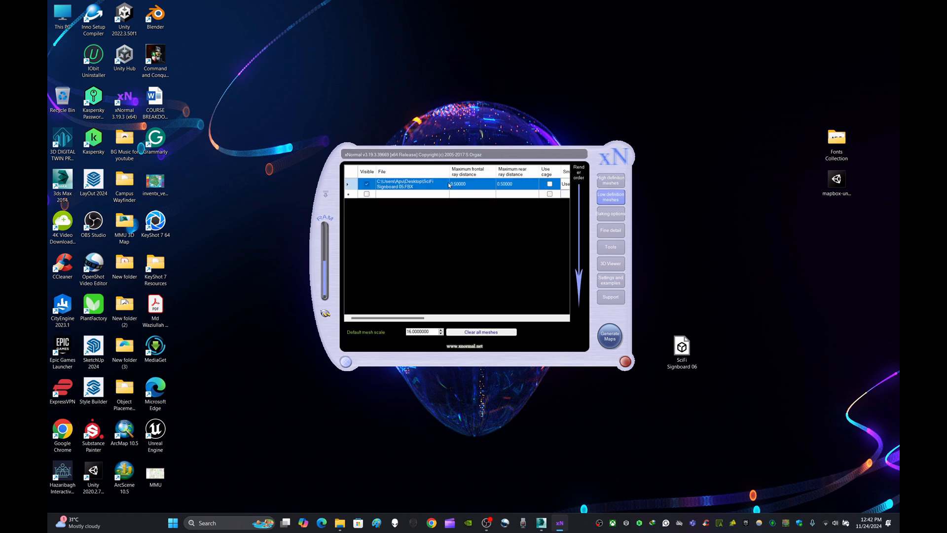
right_click(416, 191)
left_click(443, 193)
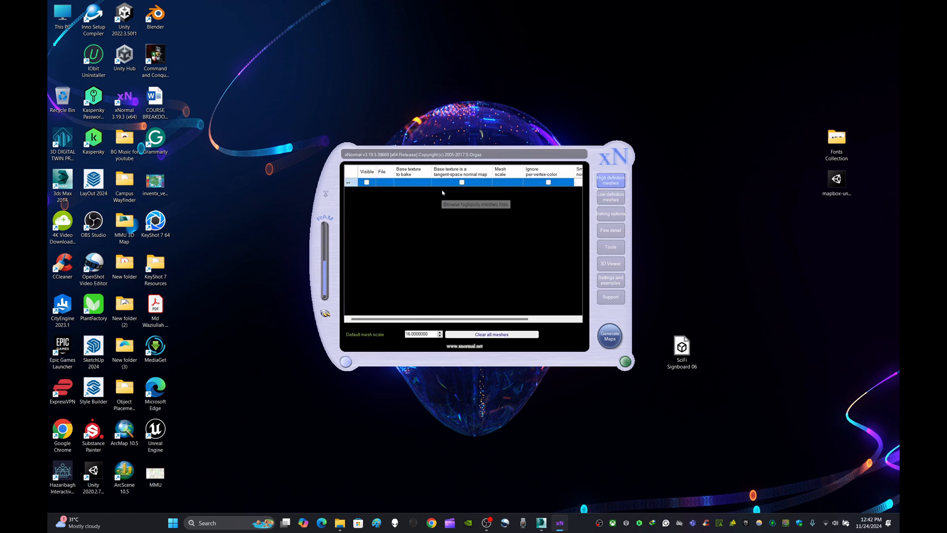
left_click(494, 323)
left_click(673, 380)
Step: Load the same SciFi Signboard 06 FBX as the low definition mesh and recheck the high definition list
left_click(609, 198)
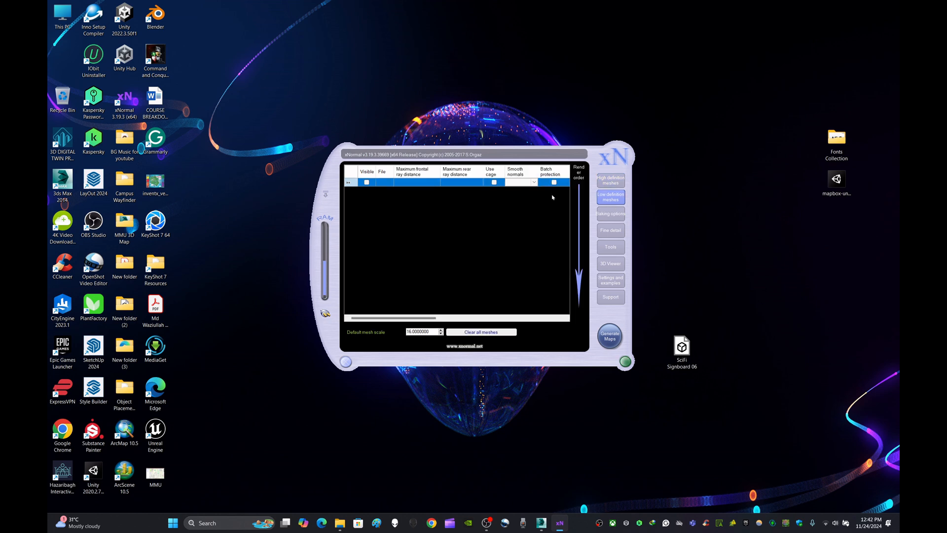
right_click(434, 182)
left_click(448, 185)
left_click(503, 312)
left_click(662, 381)
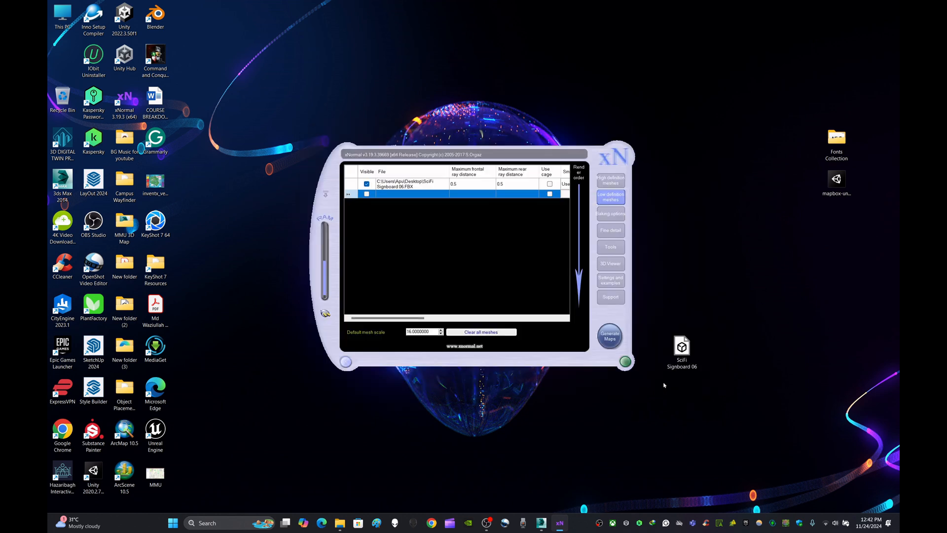
left_click(611, 180)
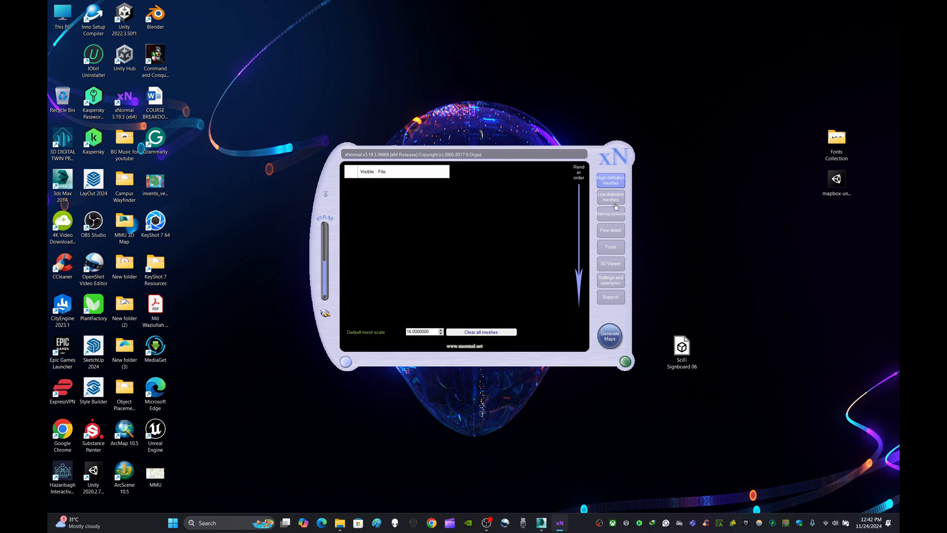
Step: Bake the ambient occlusion map to the Desktop as a PNG named SciFi Signboard 06 AO, then close the preview and xNormal
left_click(610, 214)
left_click(578, 169)
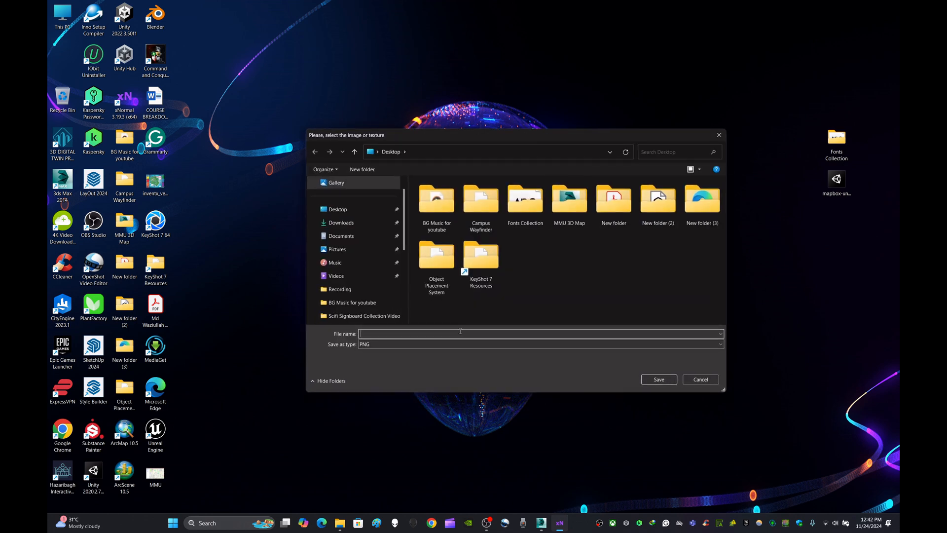
left_click(659, 379)
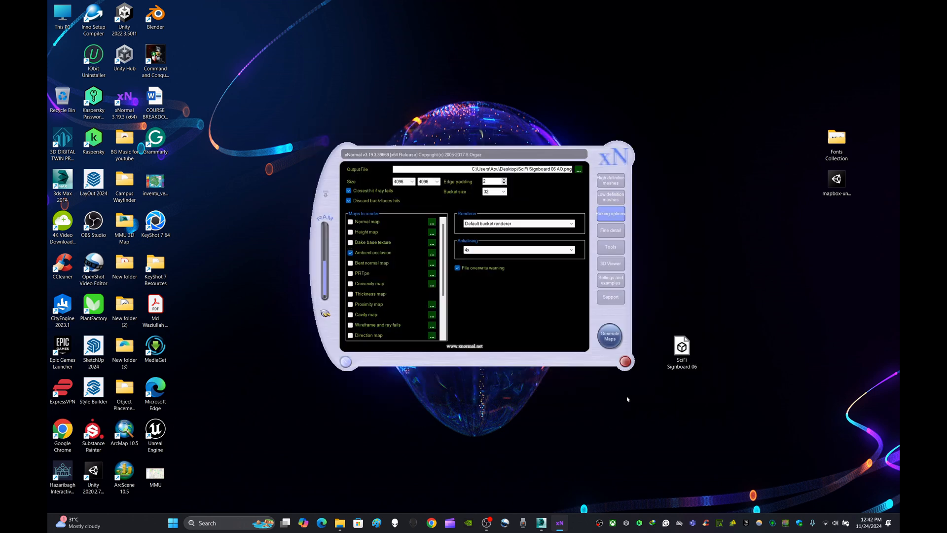
left_click(612, 337)
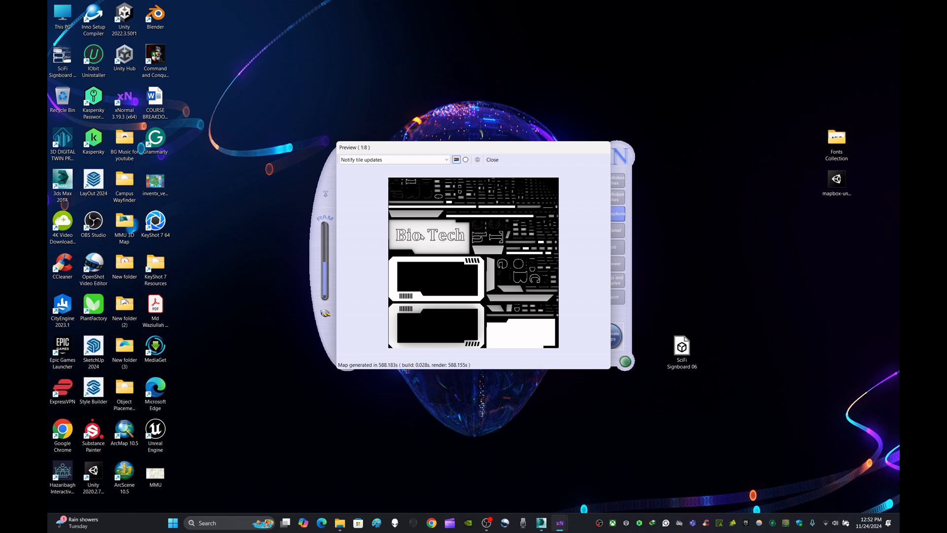
left_click(492, 161)
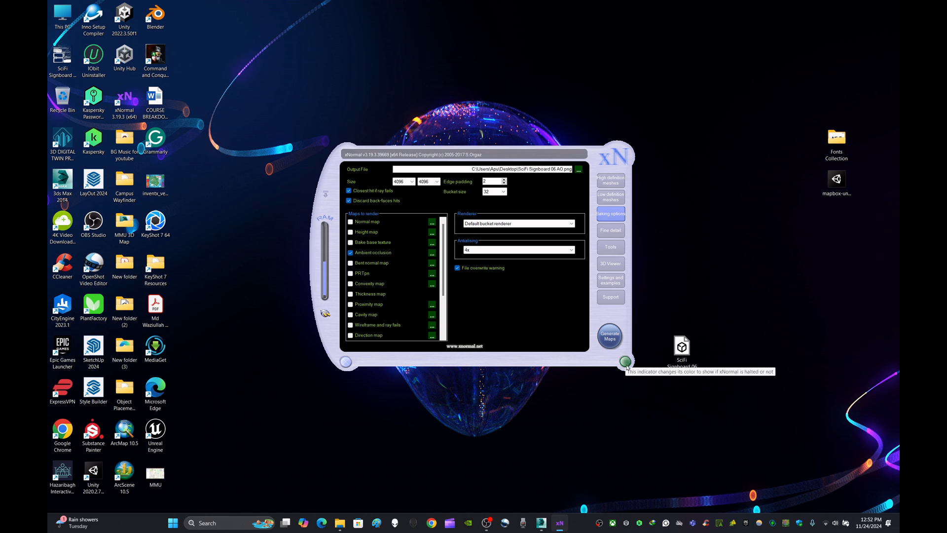
left_click(625, 361)
Step: Delete the exported FBX from the desktop and move the baked SciFi Signboard 06 occlusion image into the AO Maps folder
left_click_drag(62, 58, 620, 389)
key("Delete")
left_click_drag(666, 340, 582, 432)
key("ctrl+x")
left_click(500, 472)
left_click(359, 522)
left_click(375, 496)
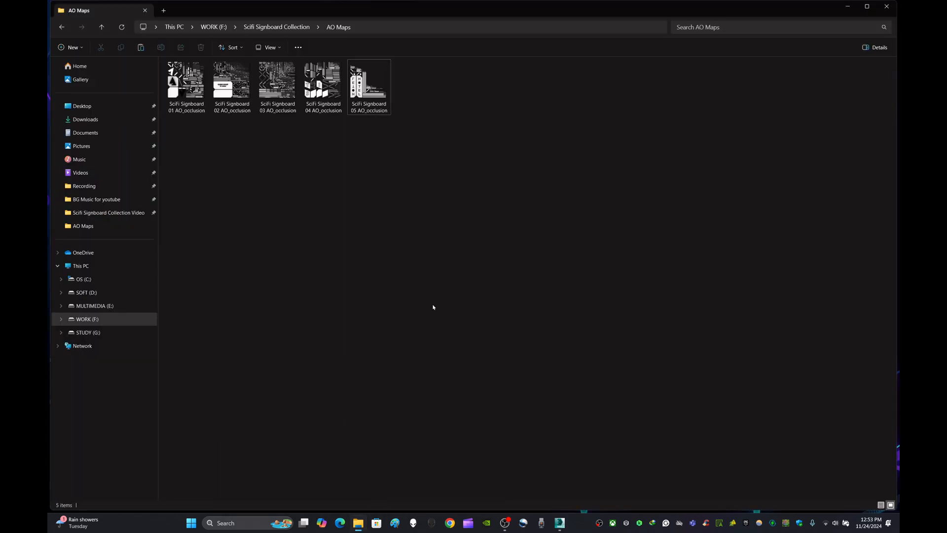
key("ctrl+v")
Step: Switch to 3ds Max and load the SciFi Signboard 06 AO_occlusion image as the SciFi Signboard 06 material's diffuse bitmap
left_click(560, 522)
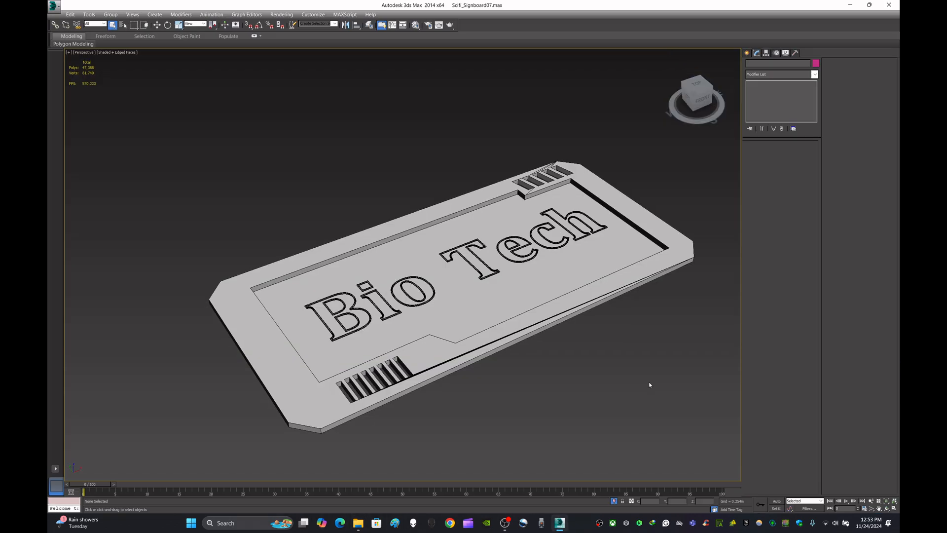
key("m")
left_click(232, 125)
left_click(170, 282)
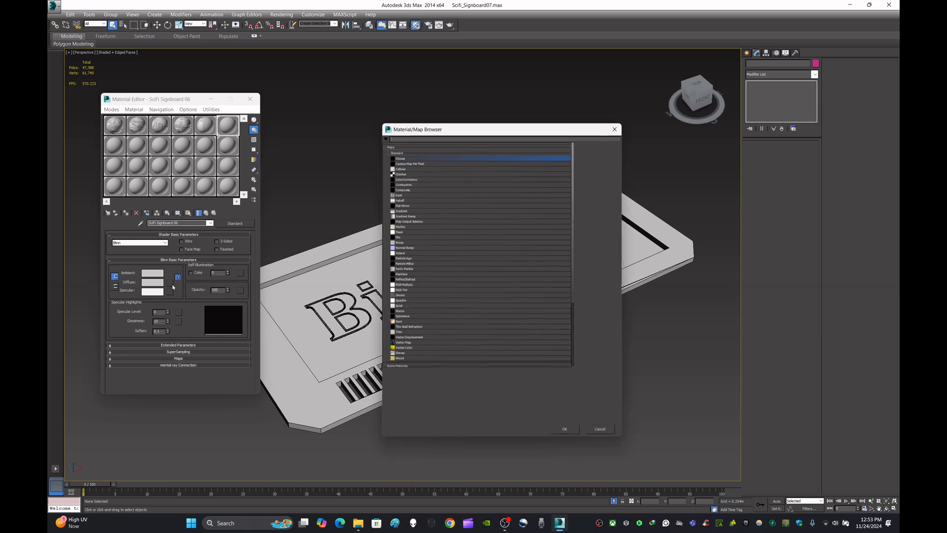
double_click(412, 162)
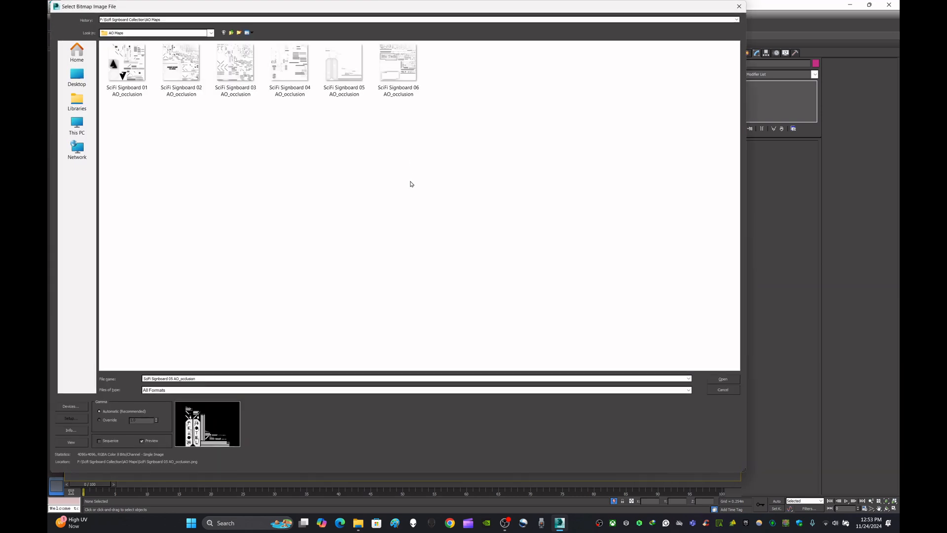
left_click(400, 69)
left_click(708, 378)
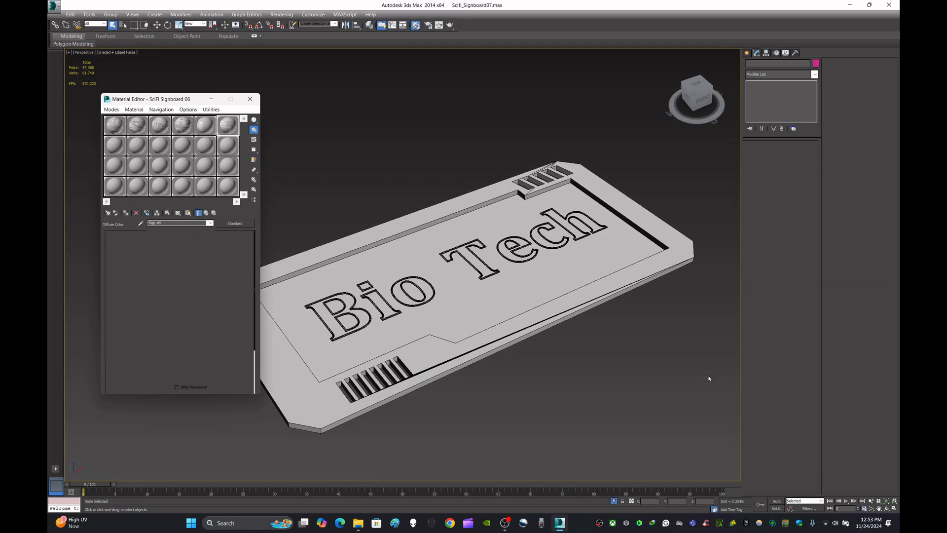
Step: Show the occlusion texture on the Bio Tech sign in the viewport, then close the material editor and deselect the sign
left_click(464, 314)
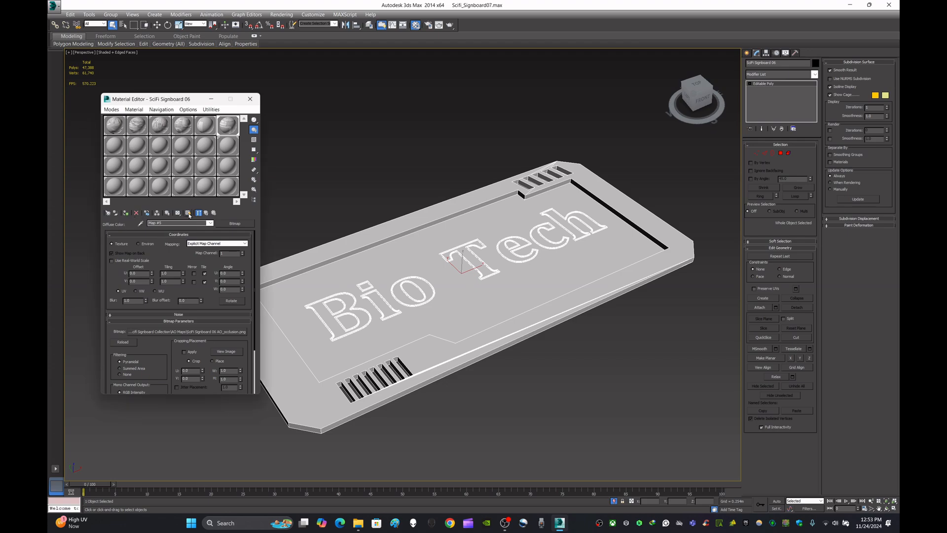
left_click(188, 213)
left_click(250, 98)
left_click(375, 165)
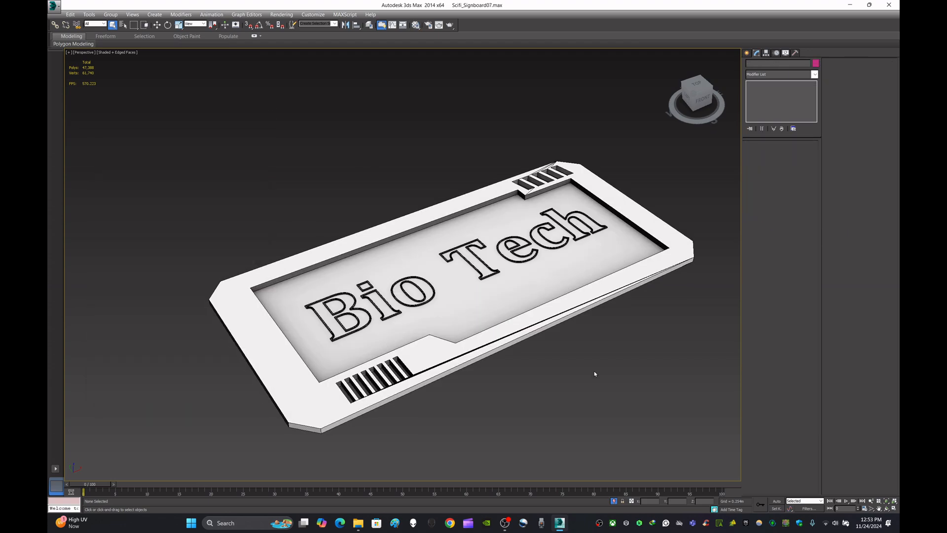
Step: Examine the baked shading around the Bio Tech lettering, slots and frame edges from close up and from above
scroll(518, 253, "up", 5)
scroll(525, 242, "down", 4)
scroll(522, 232, "up", 8)
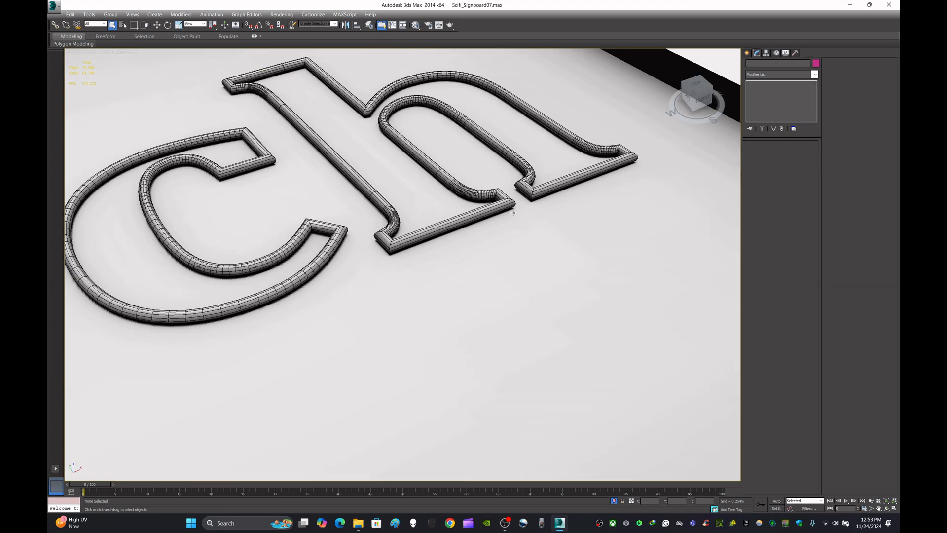
scroll(514, 213, "down", 9)
middle_click_drag(513, 213, 481, 271, "alt")
left_click(697, 92)
scroll(518, 280, "up", 3)
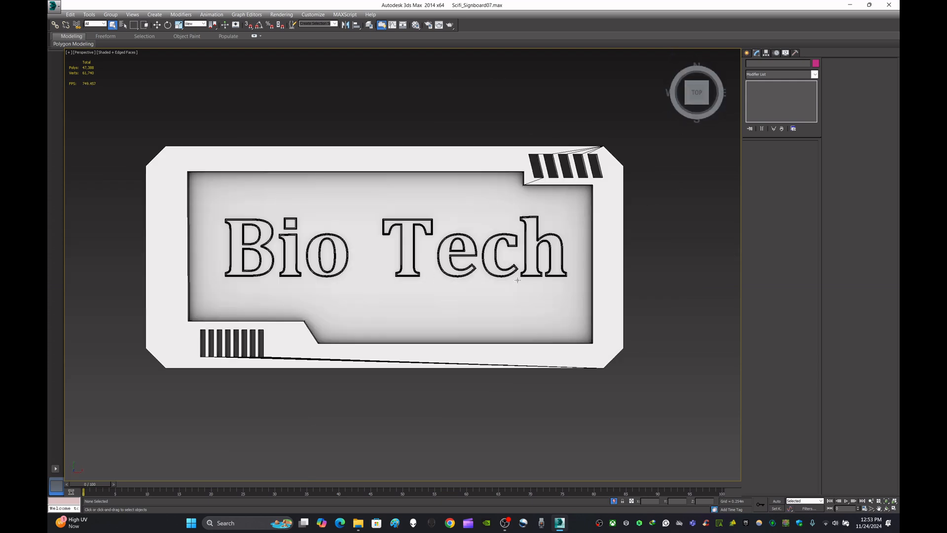
middle_click_drag(673, 273, 602, 240, "alt")
right_click(601, 240)
left_click(622, 208)
scroll(428, 323, "up", 6)
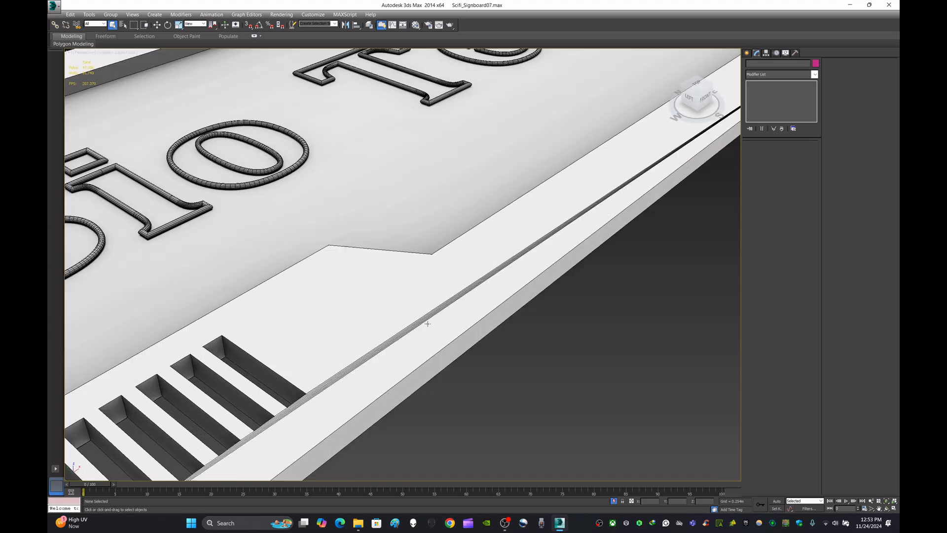
scroll(427, 324, "down", 12)
Step: Compare the textured Bio Tech sign with the neighbouring signboards in the collection
middle_click_drag(518, 311, 517, 196, "alt")
scroll(518, 195, "down", 3)
middle_click_drag(584, 169, 426, 191)
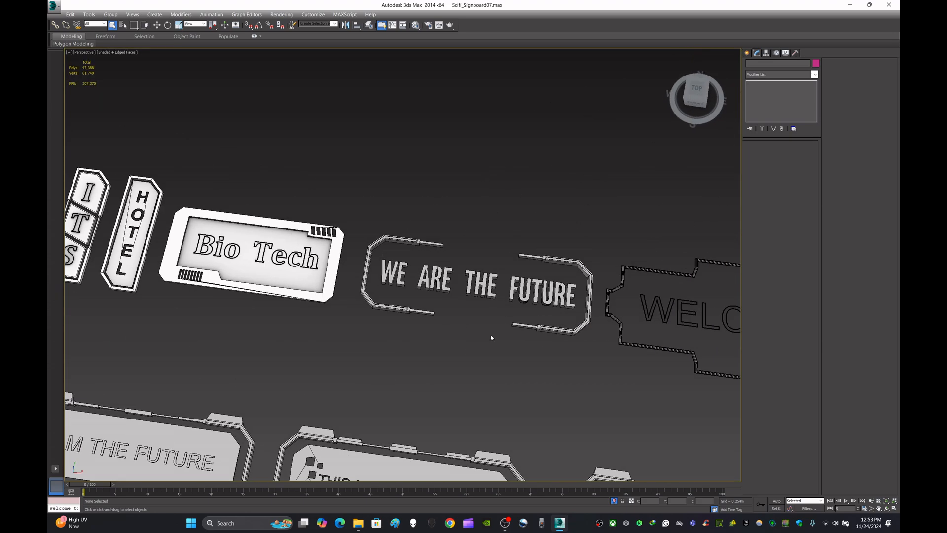
scroll(490, 336, "down", 3)
left_click(696, 101)
scroll(507, 260, "down", 3)
middle_click_drag(389, 243, 403, 271, "alt")
scroll(403, 271, "up", 8)
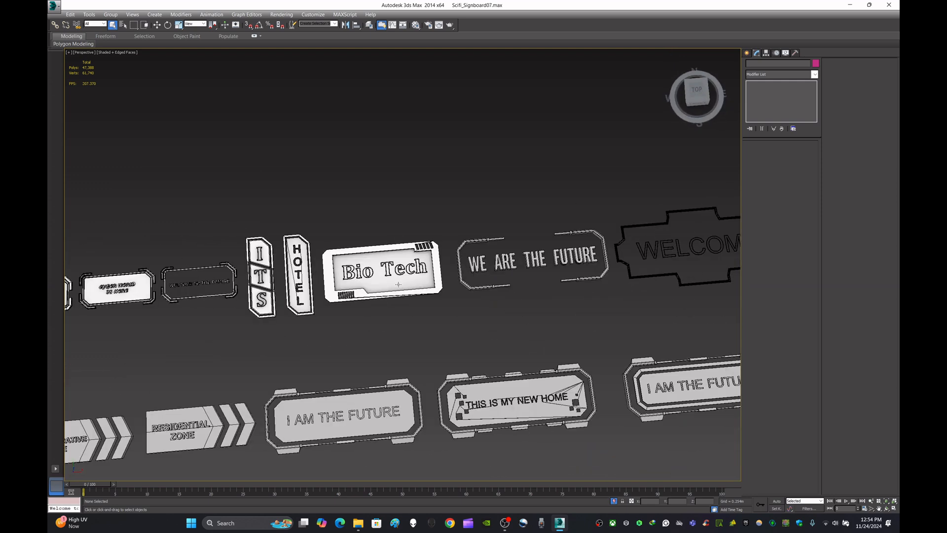
left_click(408, 270)
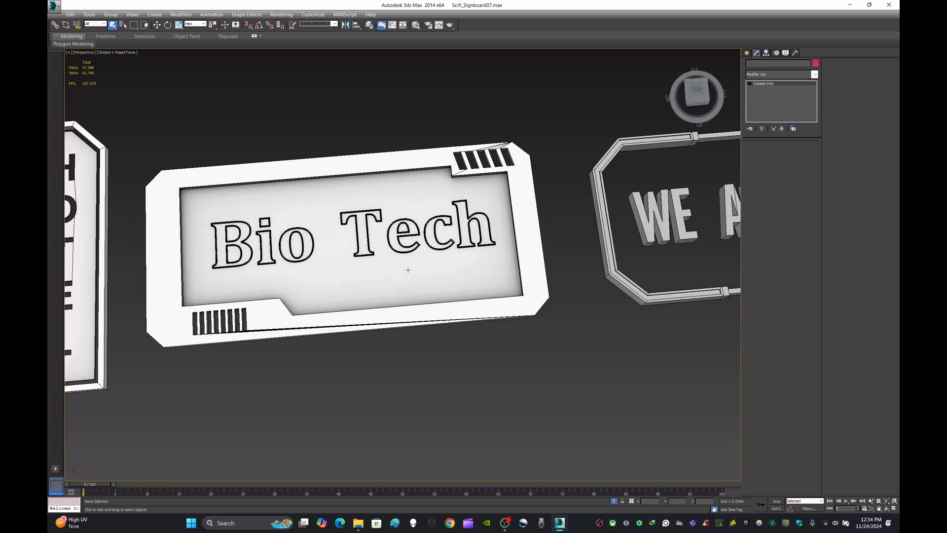
left_click(559, 382)
middle_click_drag(434, 363, 438, 326)
Step: Select the WE ARE THE FUTURE sign and isolate it in the viewport
scroll(439, 326, "down", 5)
middle_click_drag(600, 350, 269, 321)
left_click_drag(447, 258, 481, 170)
key("alt+q")
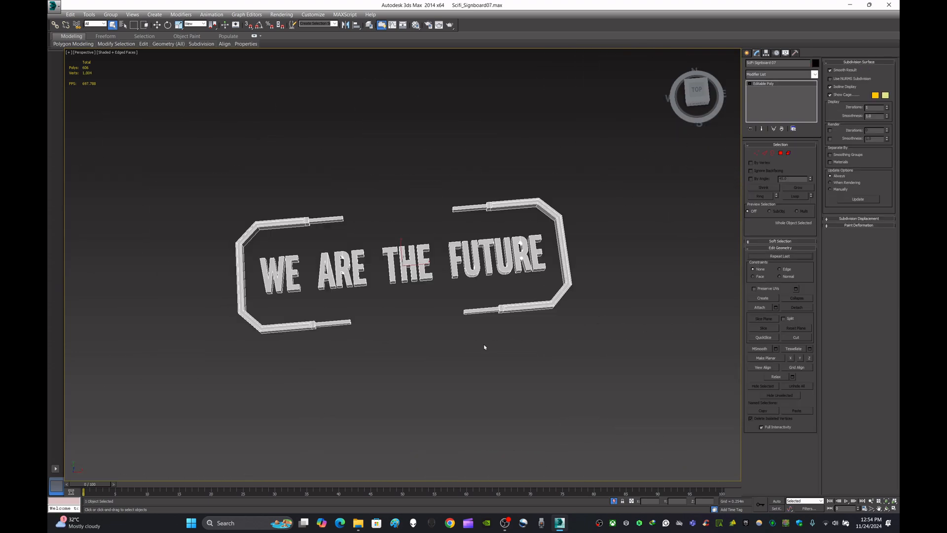
Step: Add an Unwrap UVW modifier to the WE ARE THE FUTURE sign and open its UV editor
middle_click_drag(484, 347, 504, 324, "alt")
scroll(420, 295, "up", 5)
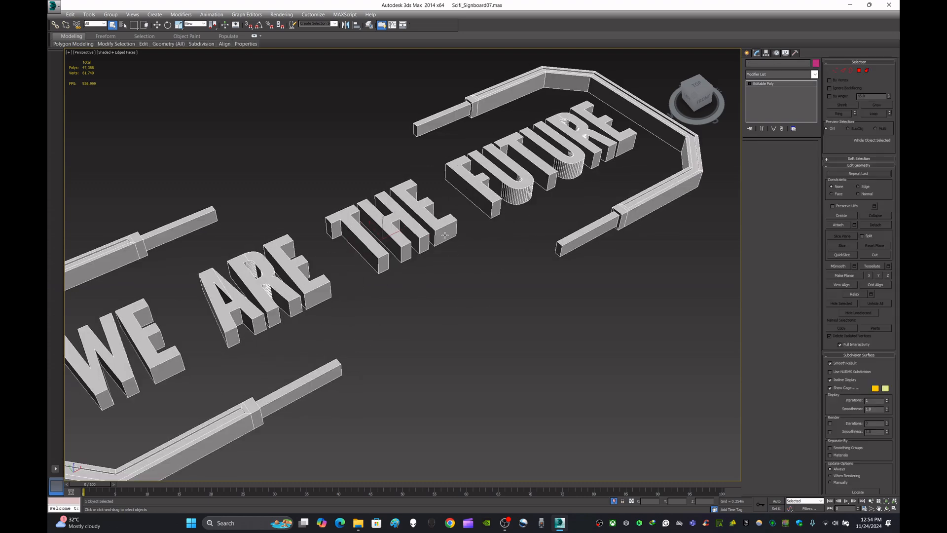
left_click(814, 74)
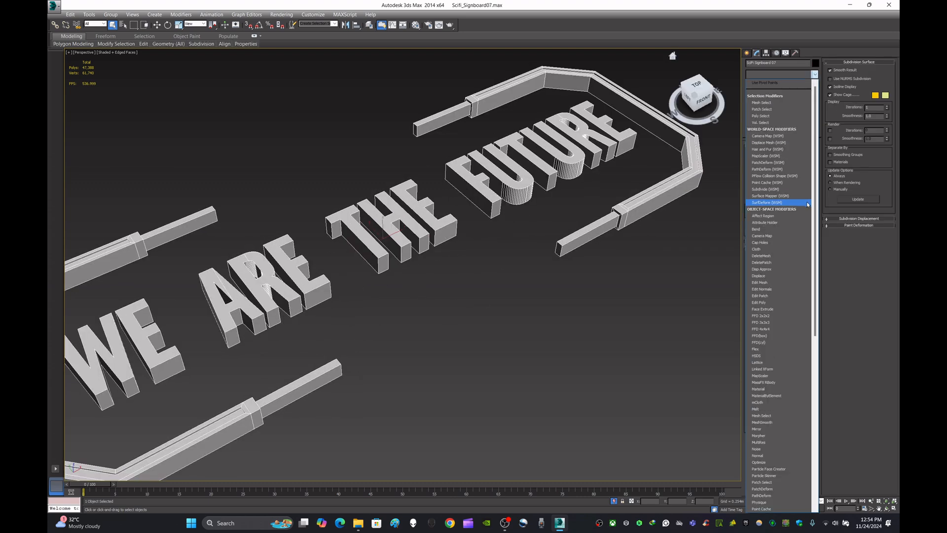
scroll(808, 204, "down", 10)
left_click(802, 437)
left_click(798, 238)
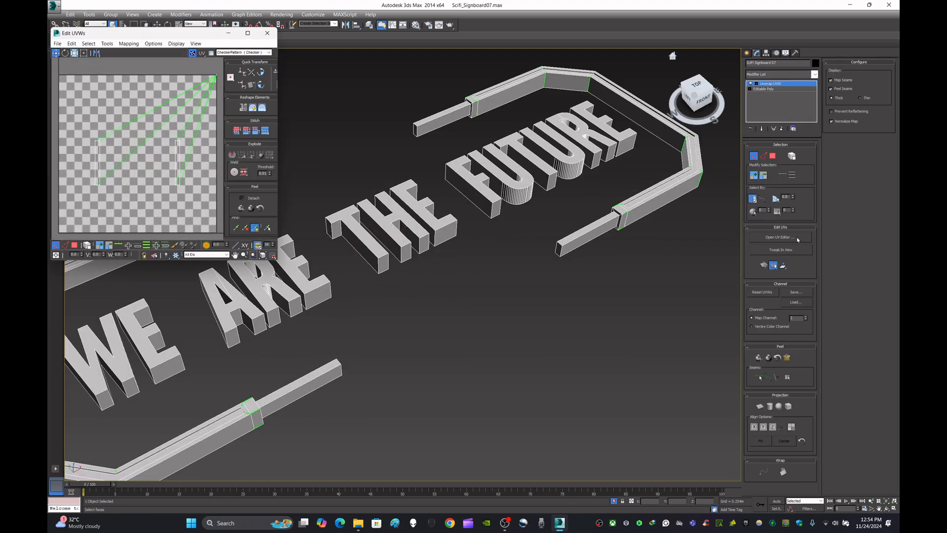
Step: Maximise the UV editor and select all UV polygons of the WE ARE THE FUTURE sign
left_click(75, 245)
left_click(157, 203)
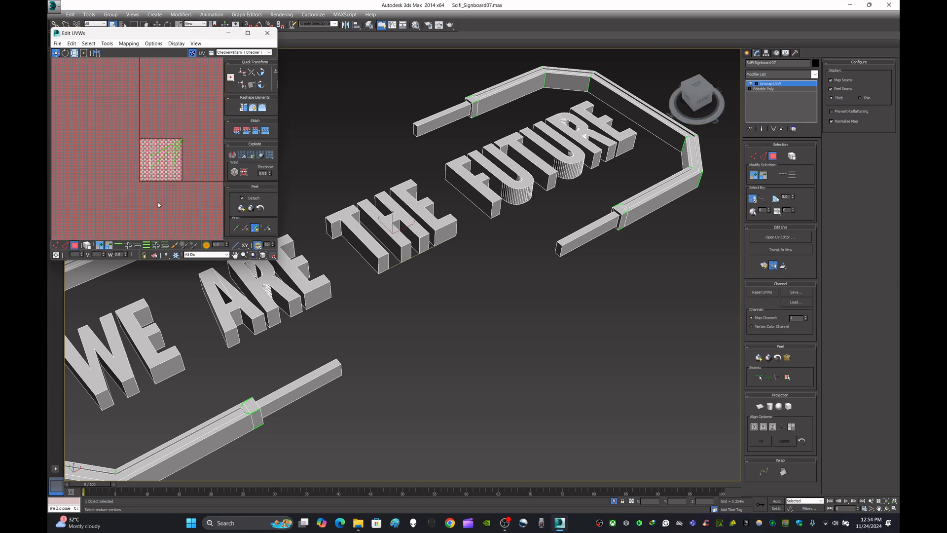
scroll(185, 178, "down", 10)
middle_click_drag(167, 126, 113, 121)
left_click(248, 32)
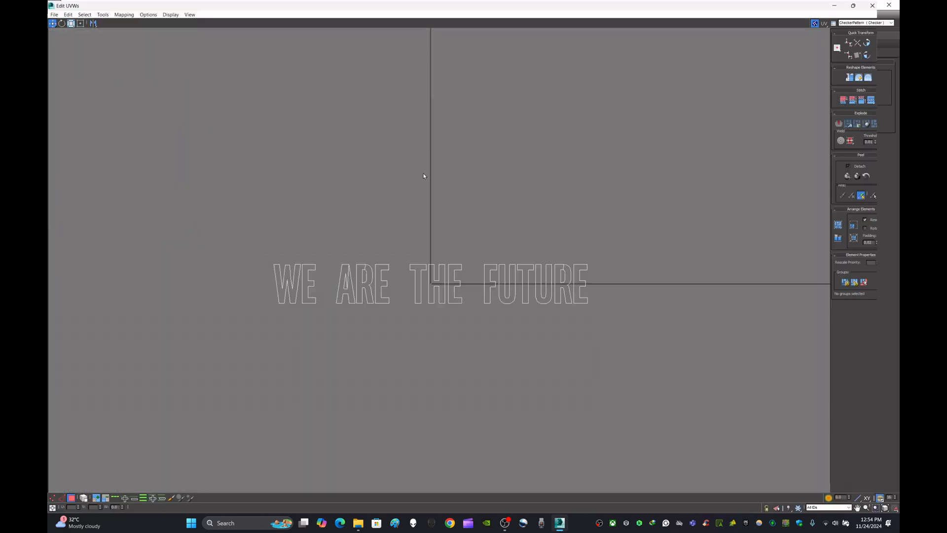
key("ctrl+a")
scroll(562, 331, "up", 4)
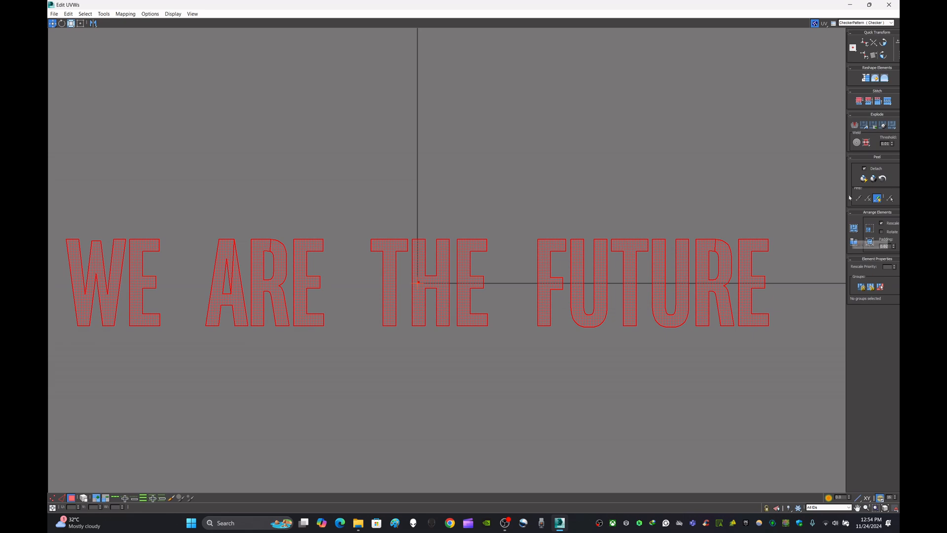
Step: Flatten-map the selected polygons using the default angle threshold and 0.02 spacing
left_click(126, 13)
left_click(146, 24)
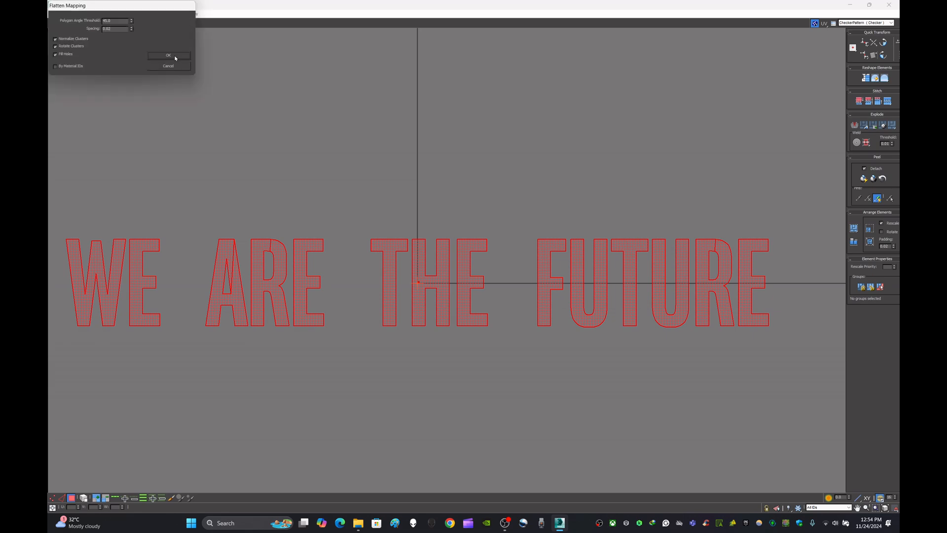
left_click(169, 55)
scroll(396, 294, "up", 10)
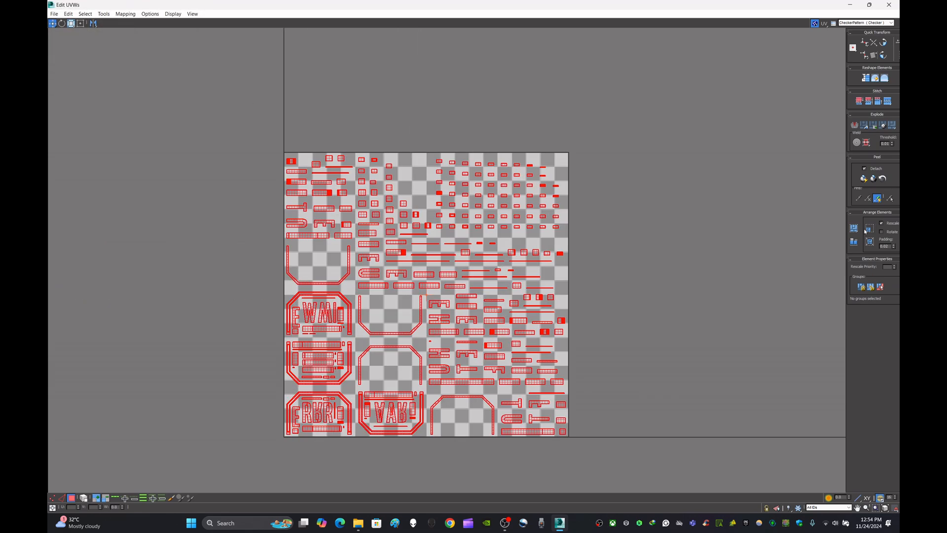
Step: Pack the flattened UV shells tightly into the UV square and check the gaps between them
left_click(855, 230)
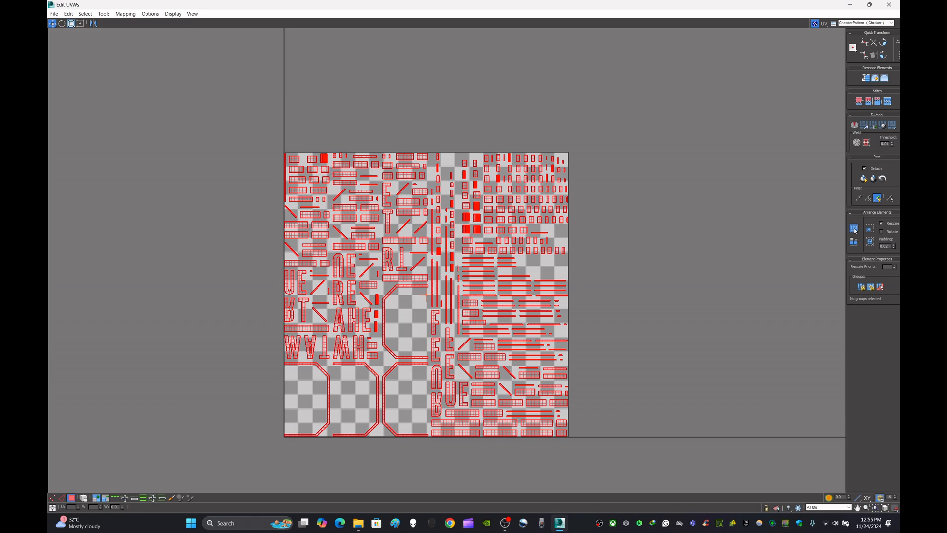
left_click(855, 231)
scroll(518, 393, "up", 10)
scroll(526, 393, "down", 8)
scroll(412, 189, "up", 10)
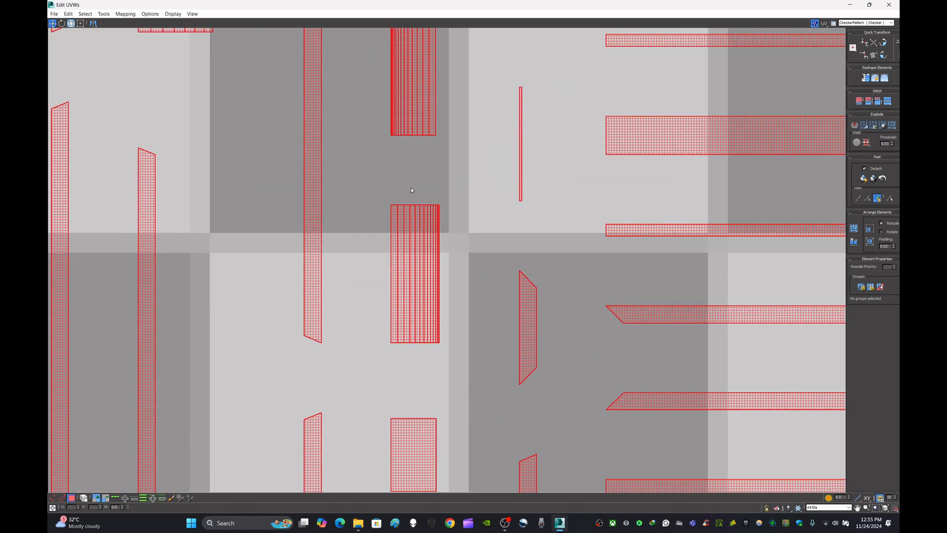
Step: Close the UV editor and convert the unwrapped WE ARE THE FUTURE sign to an Editable Poly
scroll(411, 190, "down", 8)
scroll(461, 83, "up", 8)
scroll(494, 109, "down", 8)
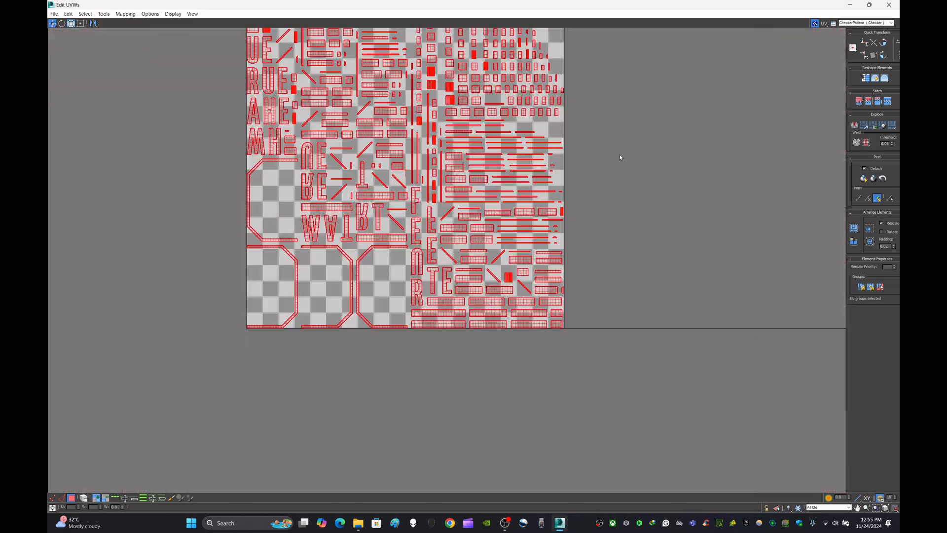
scroll(623, 242, "down", 2)
left_click(869, 5)
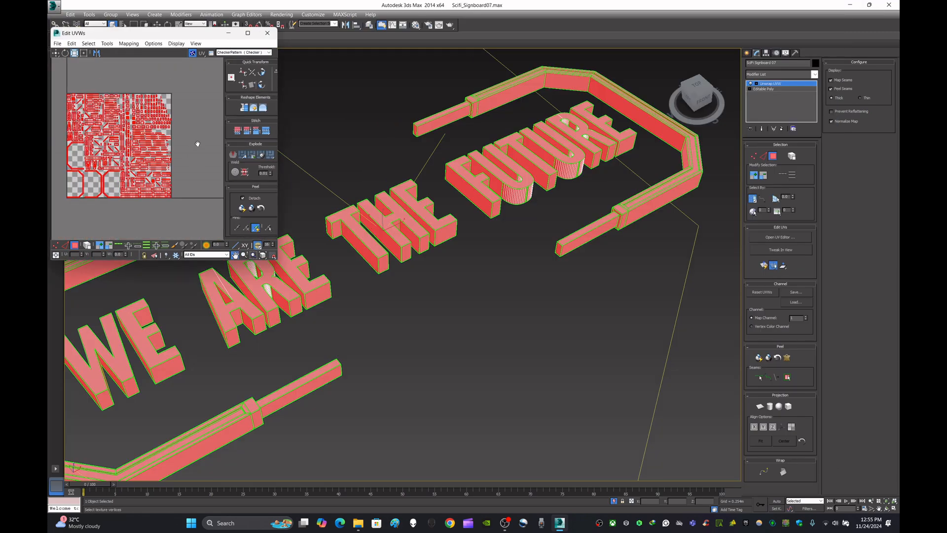
left_click(267, 33)
right_click(452, 225)
mouse_move(486, 303)
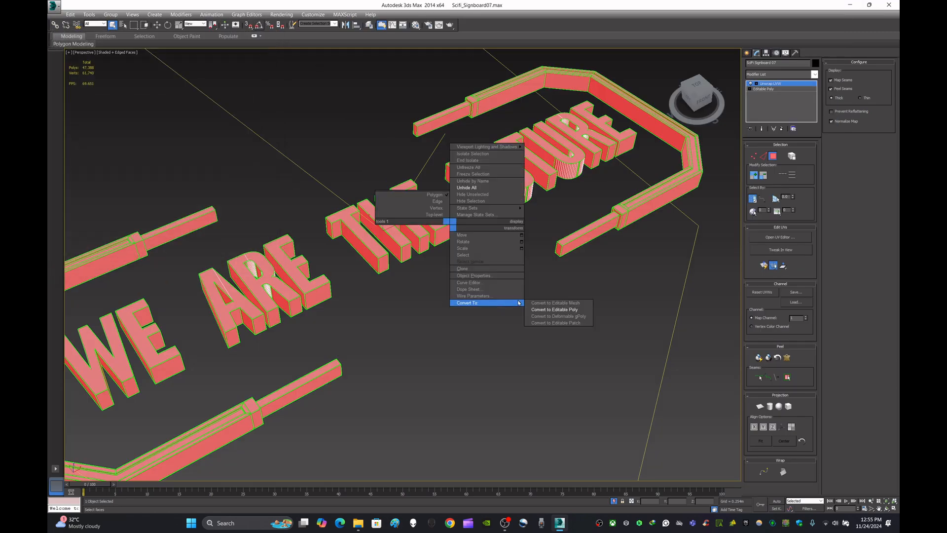
left_click(553, 309)
scroll(549, 313, "down", 5)
scroll(533, 300, "up", 7)
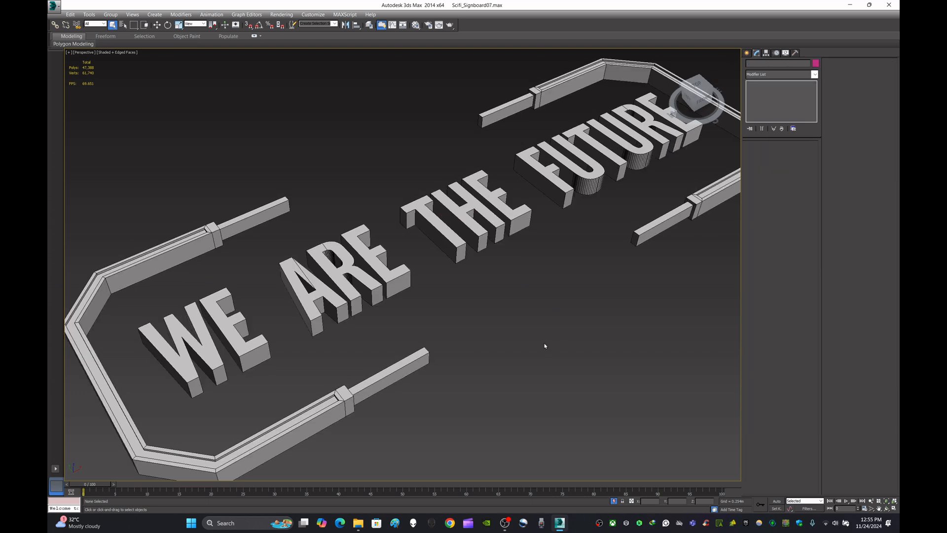
Step: Export the selected sign to the Desktop as the FBX file SciFi Signboard 07 and minimise the open windows to reach it
left_click(50, 3)
mouse_move(81, 144)
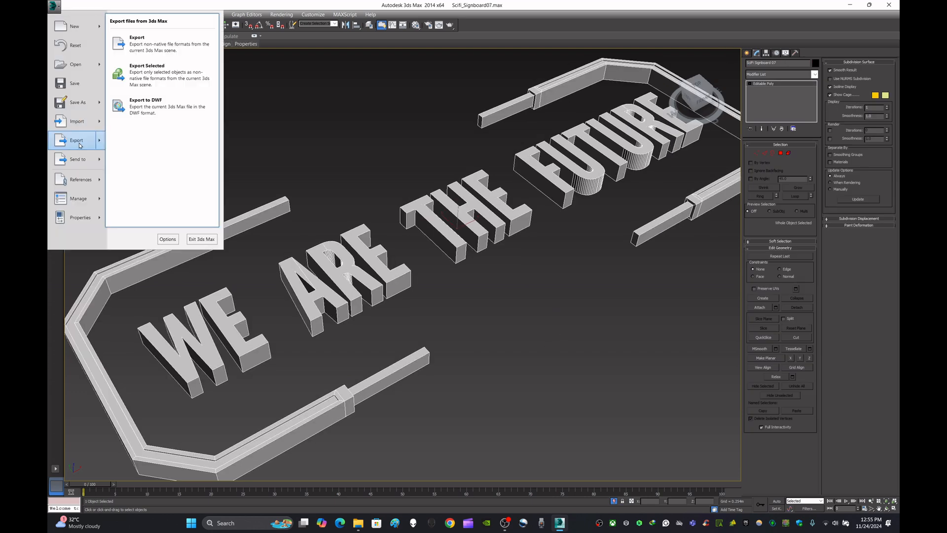
left_click(167, 78)
left_click(73, 78)
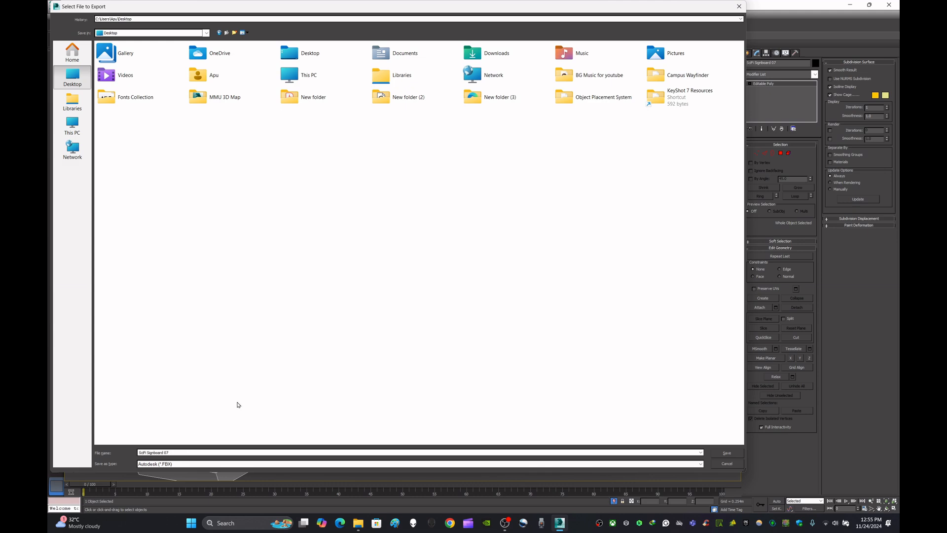
left_click(730, 453)
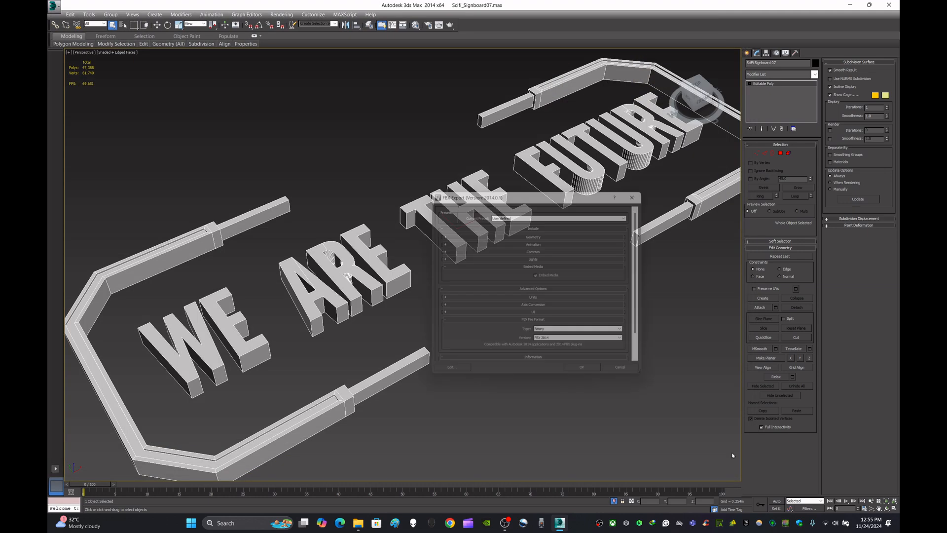
left_click(594, 377)
left_click(594, 377)
left_click(850, 6)
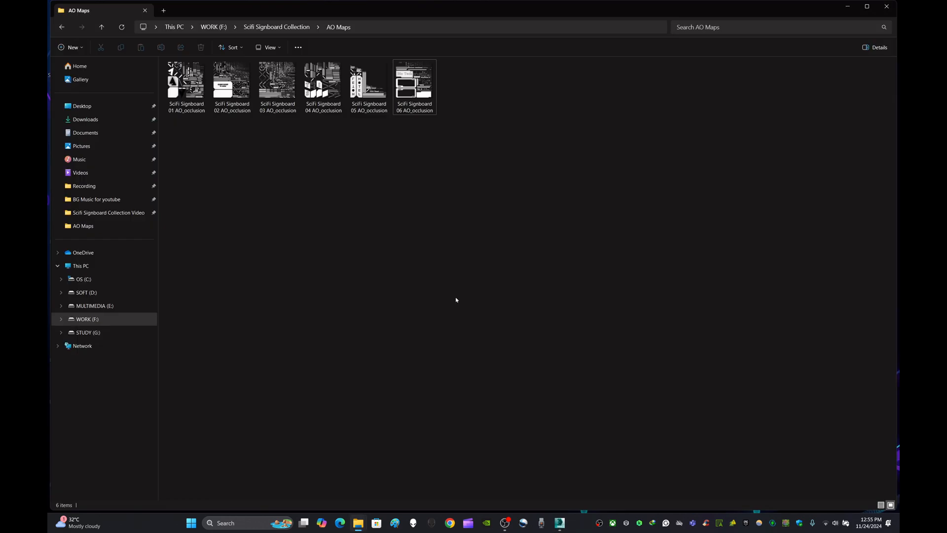
left_click(849, 5)
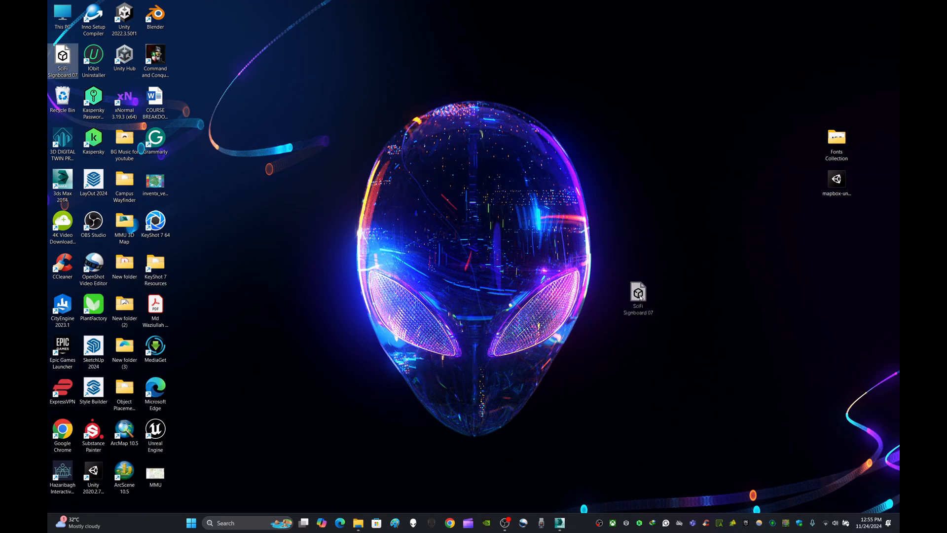